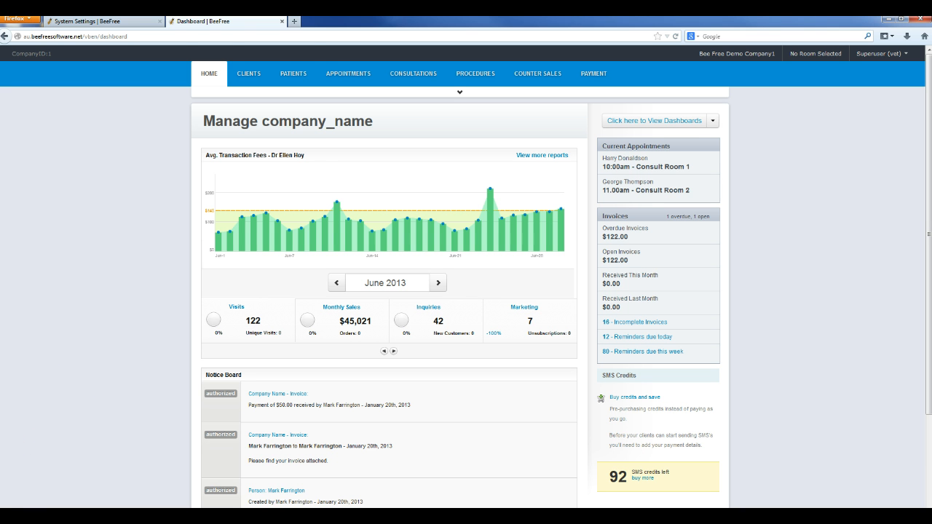
pyautogui.click(359, 75)
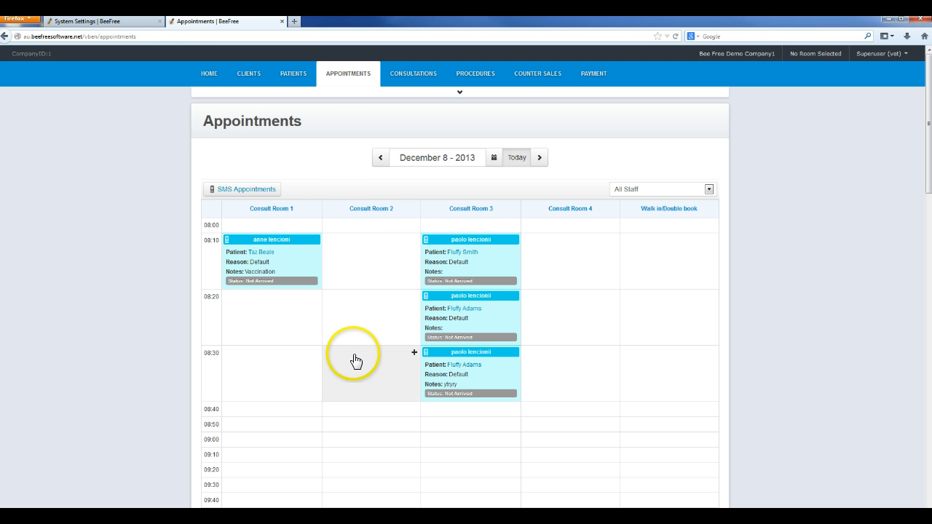
pyautogui.scroll(-3, 354, 360)
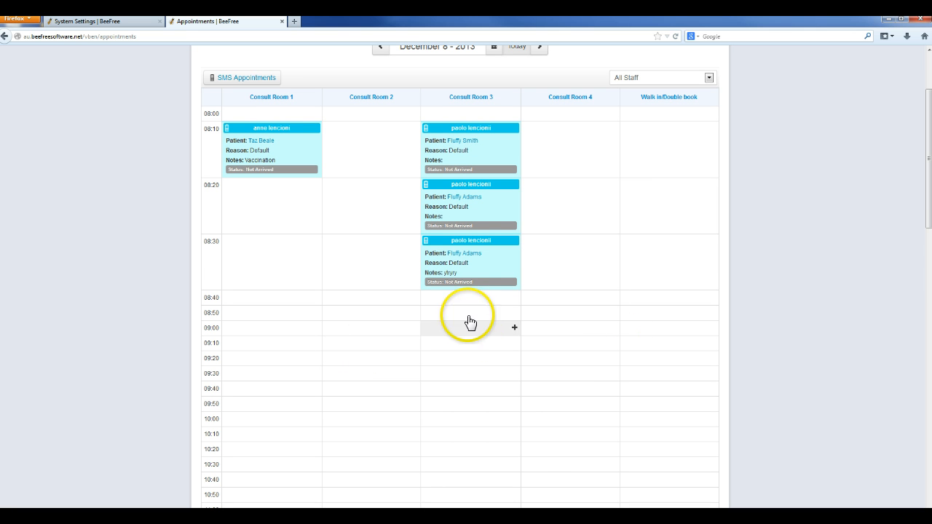
pyautogui.click(513, 297)
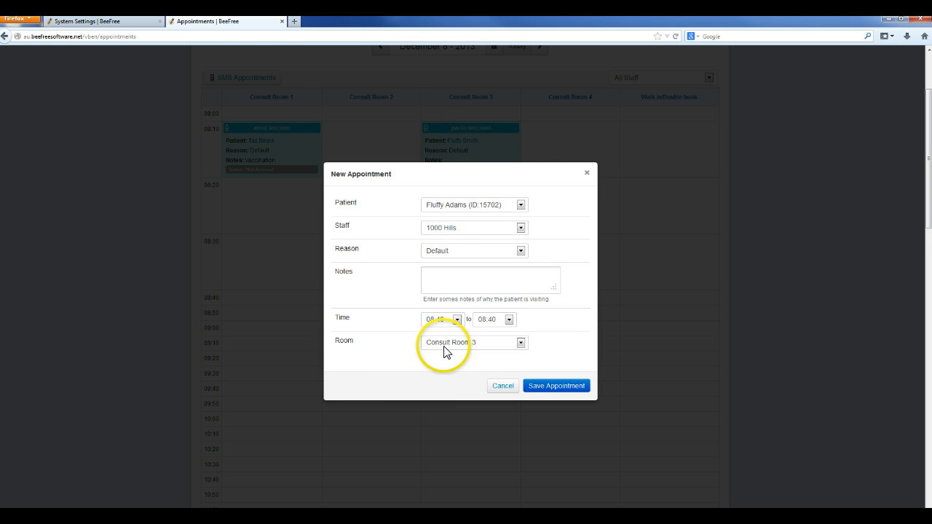
pyautogui.click(521, 206)
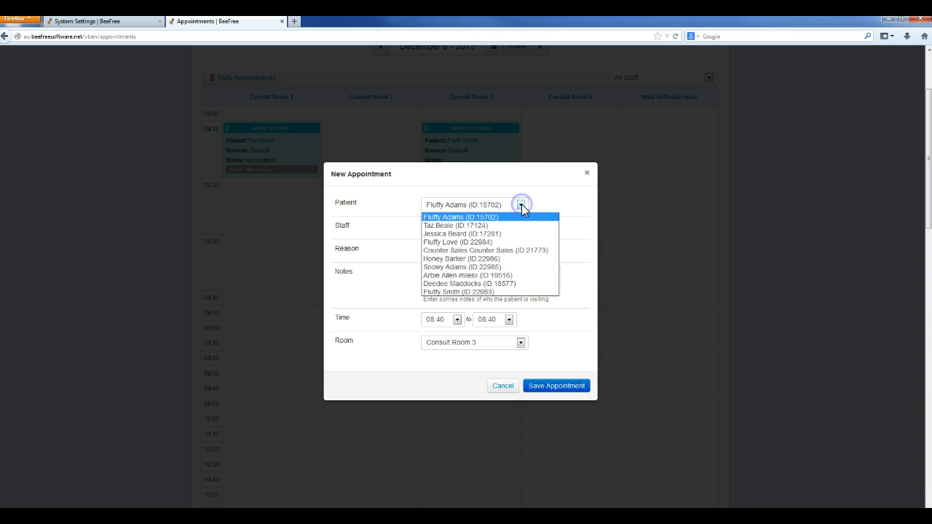
pyautogui.click(522, 205)
pyautogui.click(521, 205)
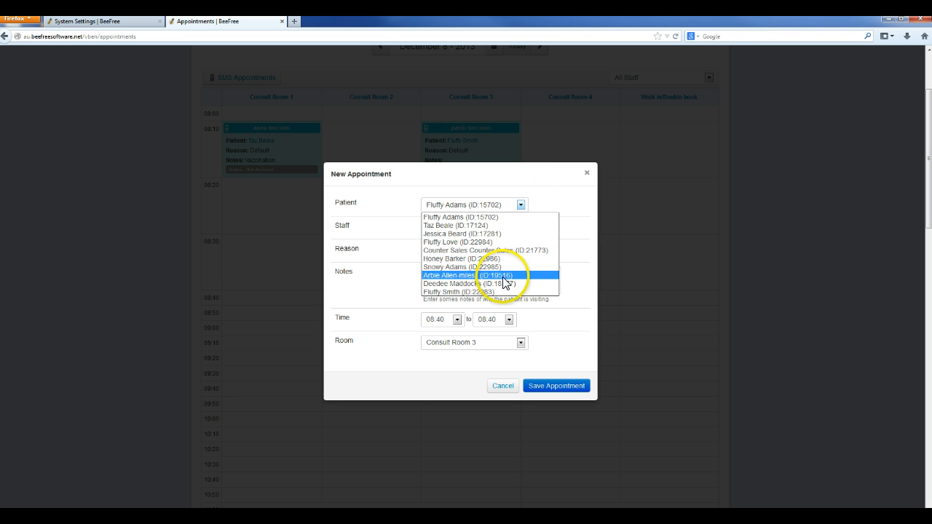
pyautogui.click(520, 208)
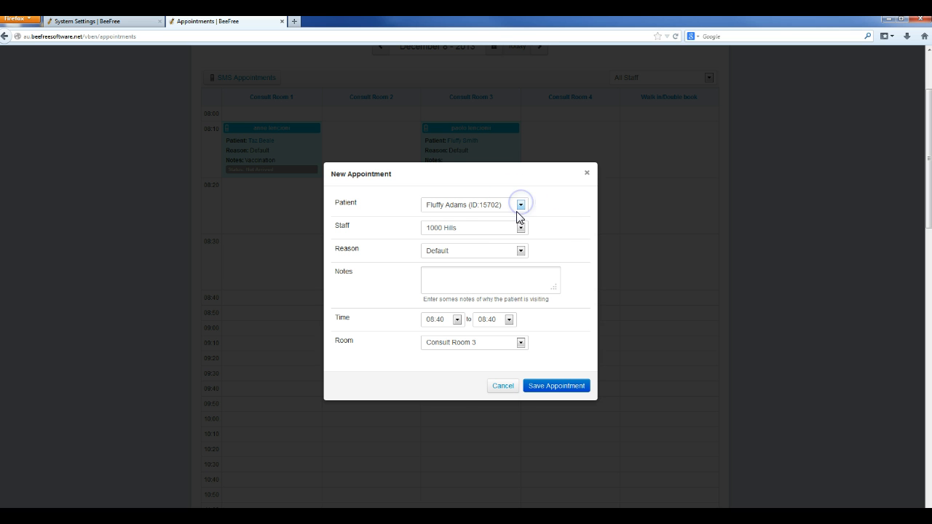
# Step: Assign the appointment's staff member by searching the staff list, and set the reason to Check-up
pyautogui.click(506, 229)
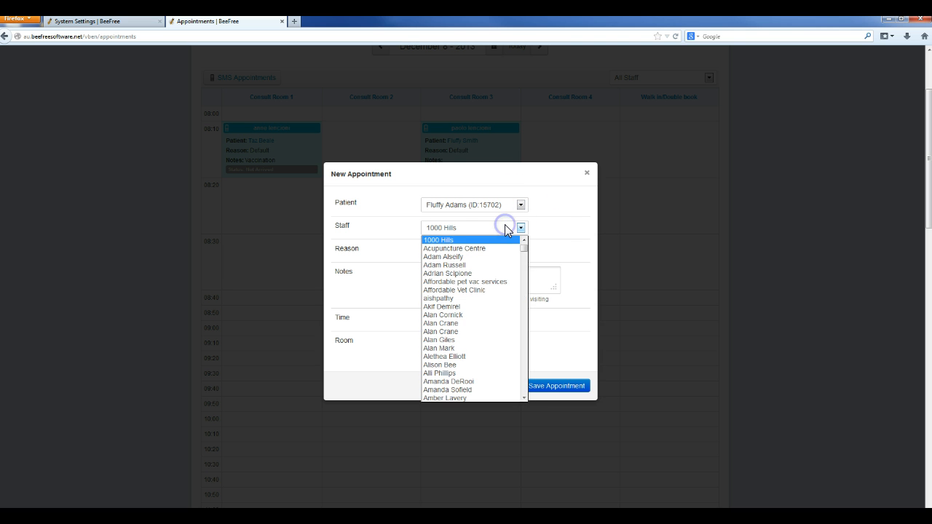
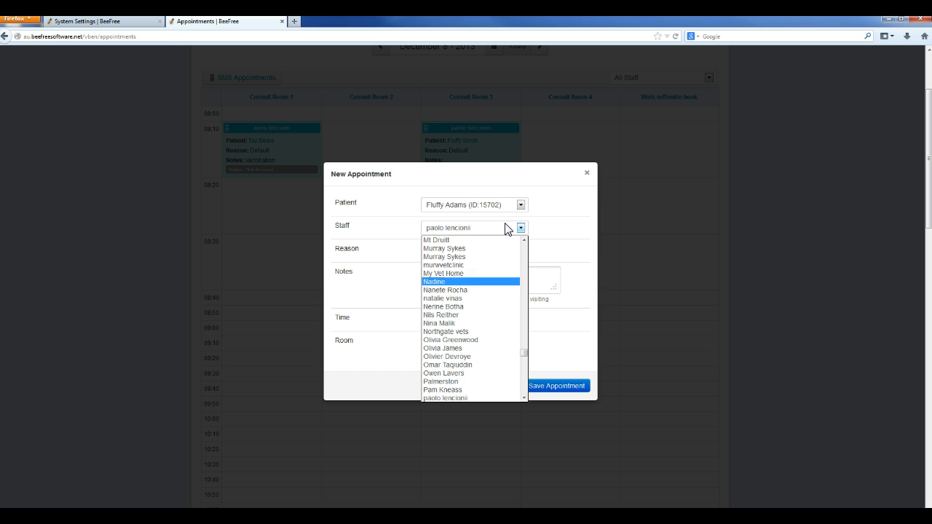
pyautogui.click(439, 398)
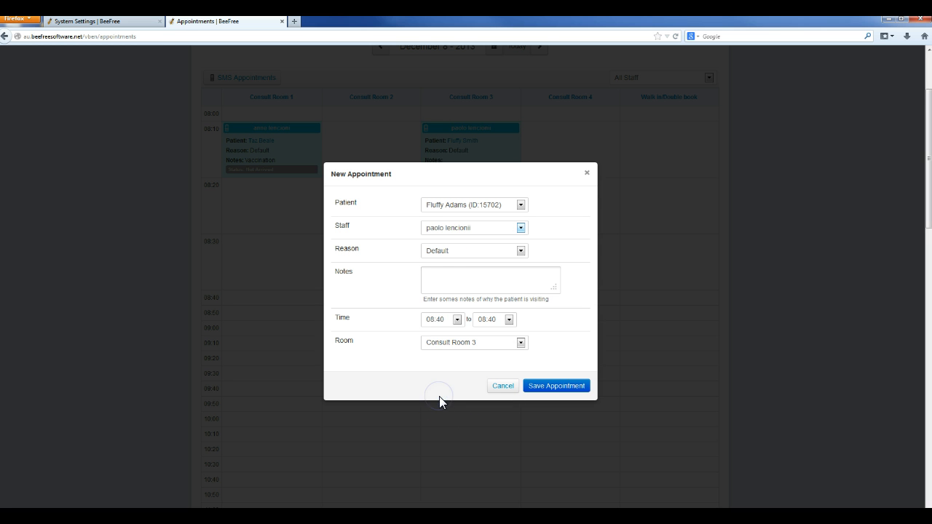
pyautogui.click(521, 251)
pyautogui.click(520, 251)
pyautogui.click(521, 251)
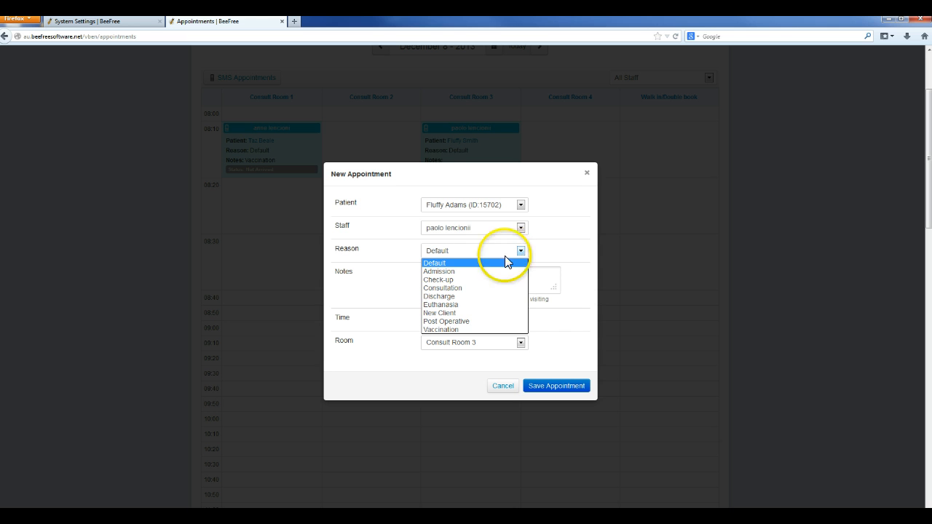
pyautogui.click(434, 280)
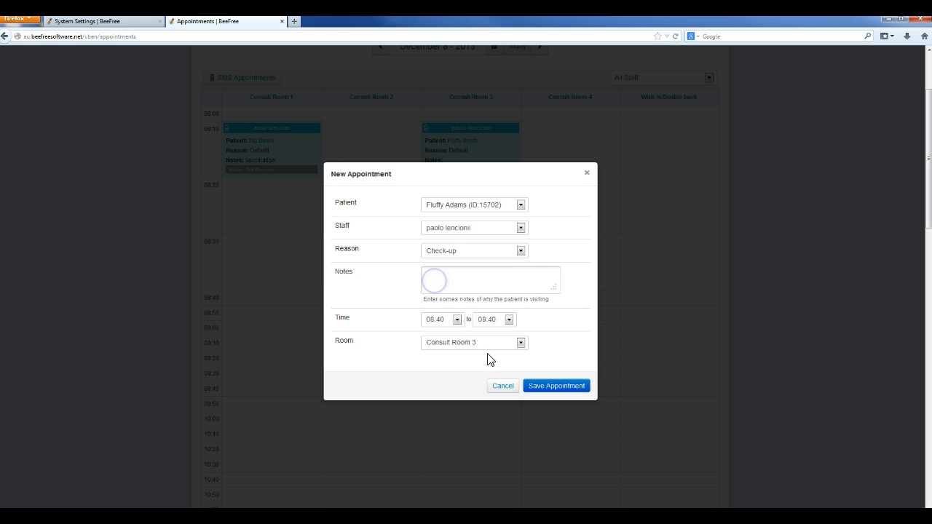
# Step: Enter the note "check ears" and save the new appointment
pyautogui.click(498, 277)
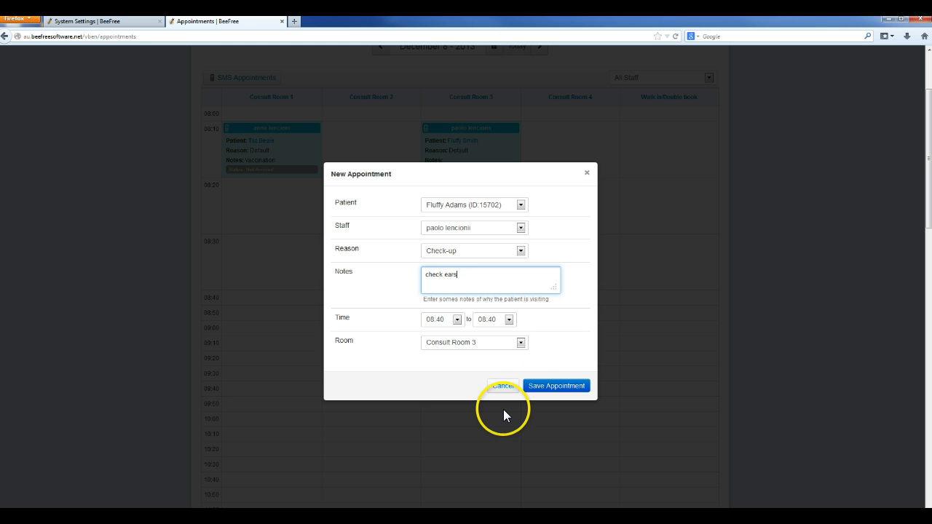
pyautogui.click(543, 386)
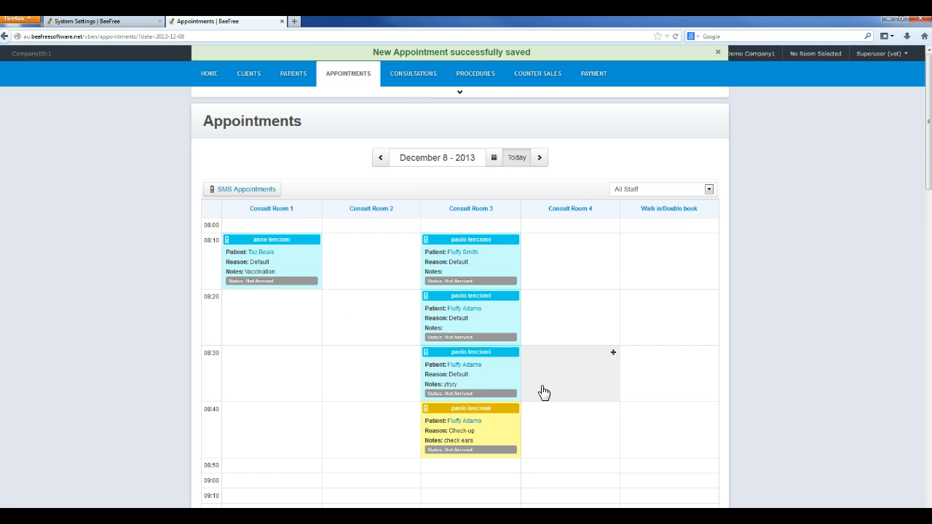
# Step: Edit the 08:40 appointment's notes to "check ears,and feet" and save the changes
pyautogui.scroll(-3, 543, 392)
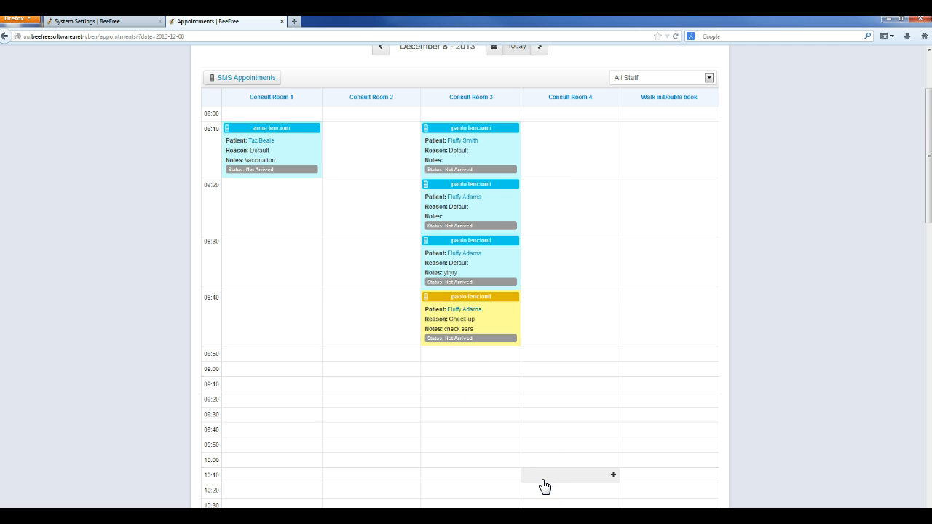
pyautogui.scroll(1, 543, 486)
pyautogui.scroll(-1, 543, 487)
pyautogui.scroll(1, 545, 486)
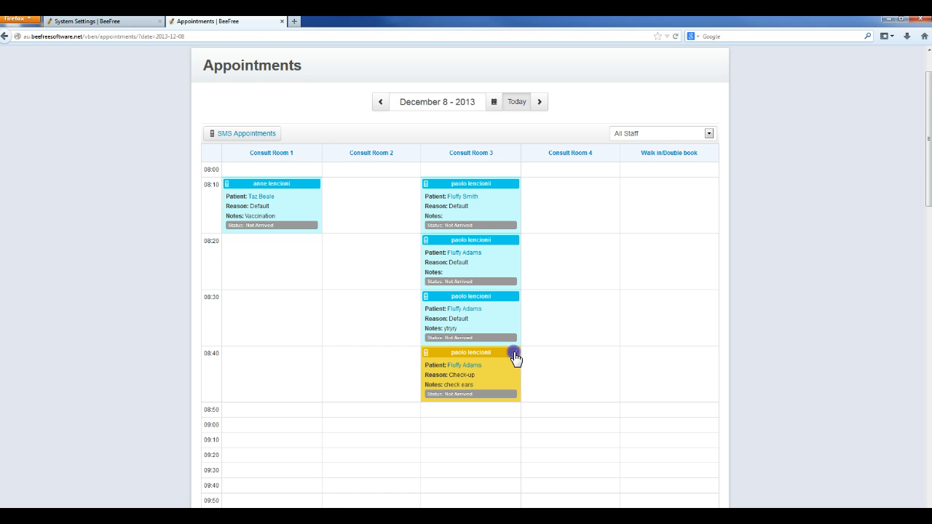
pyautogui.click(515, 356)
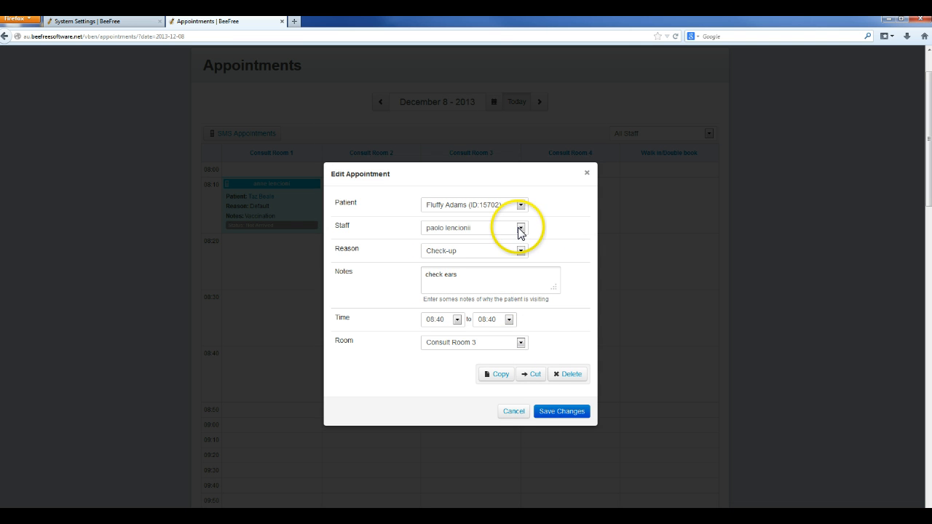
pyautogui.click(476, 273)
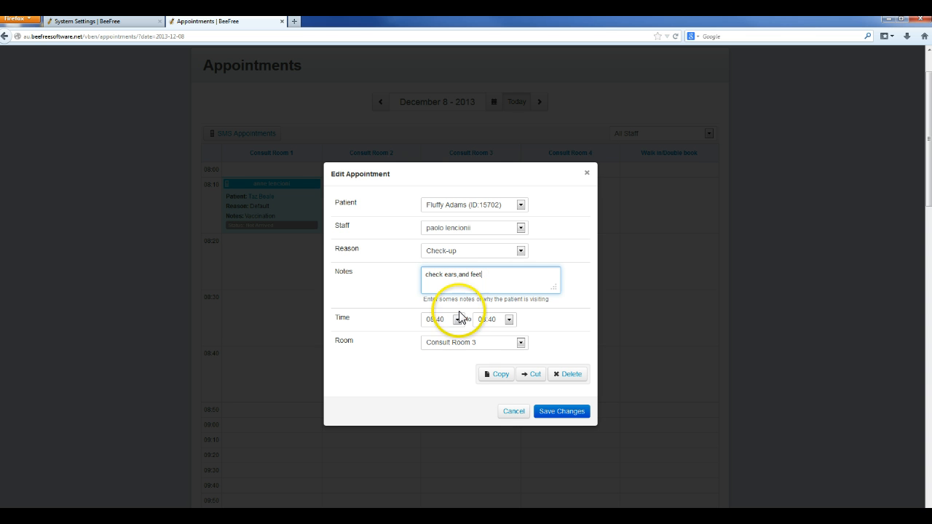
pyautogui.click(550, 412)
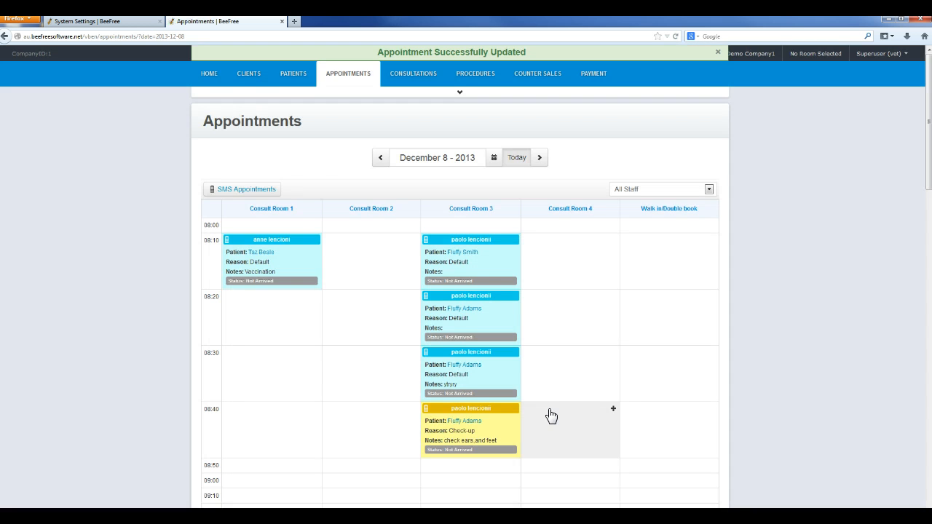
# Step: Delete the 08:30 appointment in Consult Room 3 and confirm the deletion
pyautogui.scroll(-1, 551, 416)
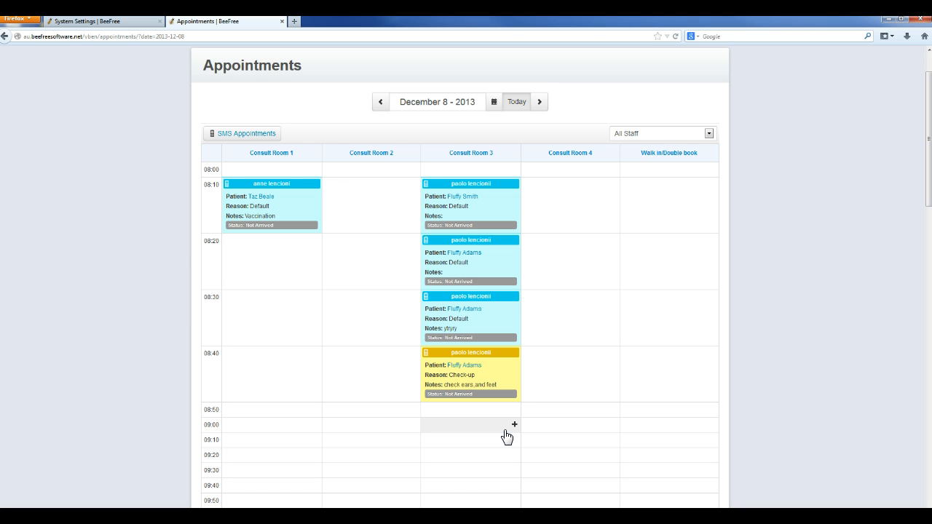
pyautogui.click(483, 332)
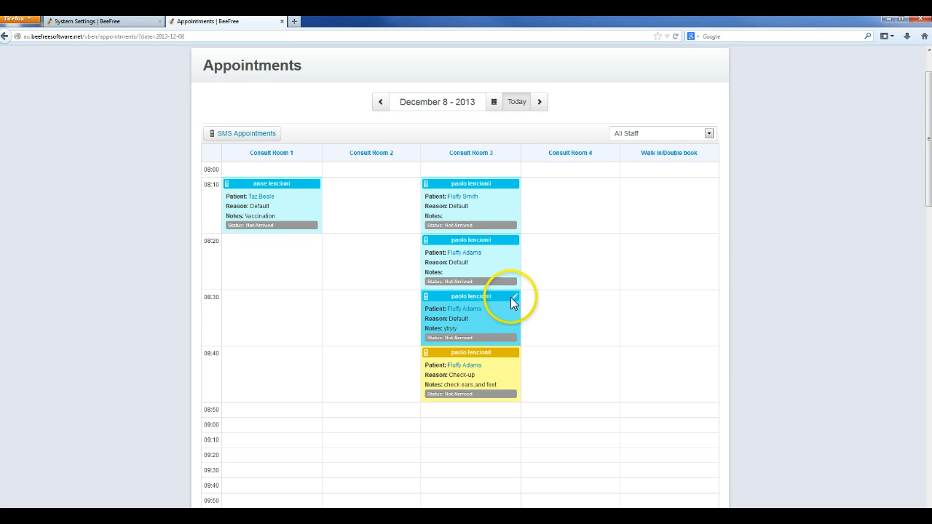
pyautogui.click(513, 297)
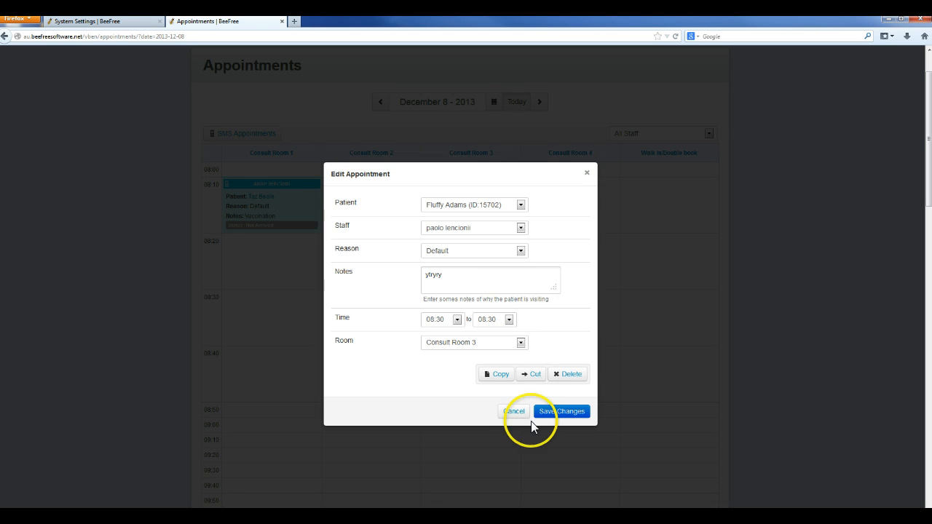
pyautogui.click(568, 375)
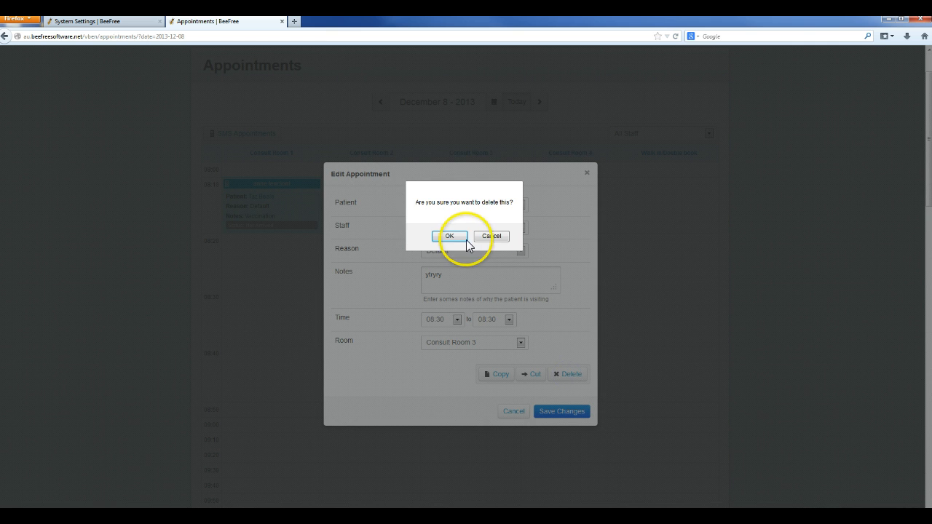
pyautogui.click(450, 236)
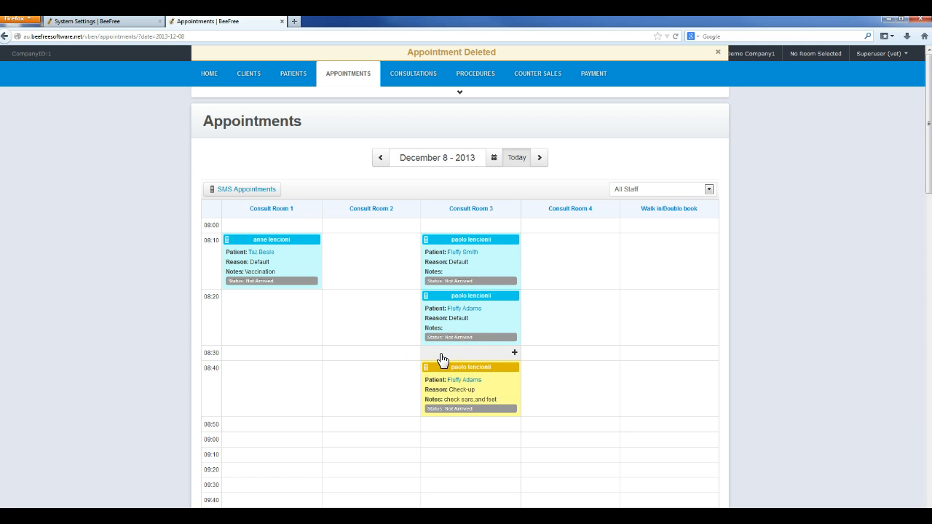
# Step: Cut the 08:40 Check-up appointment and paste it into Consult Room 4 at 08:50
pyautogui.scroll(-3, 443, 360)
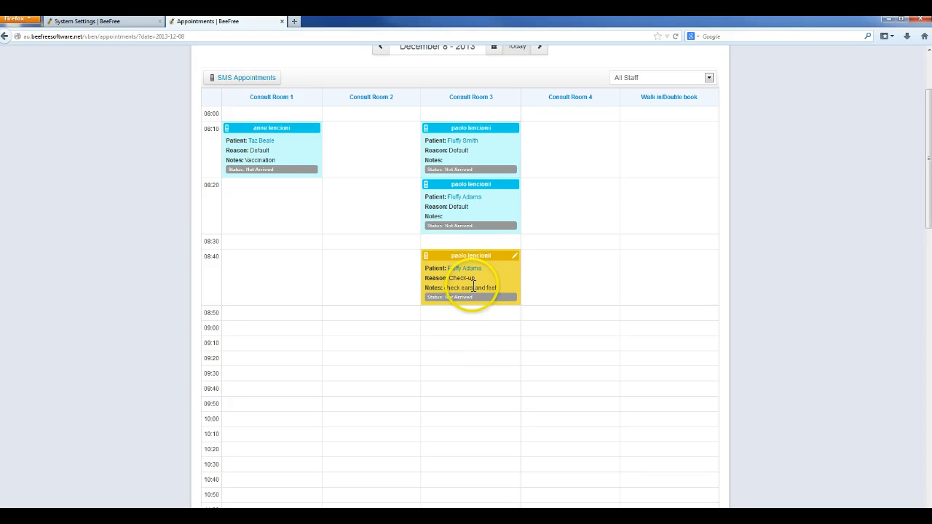
pyautogui.click(515, 258)
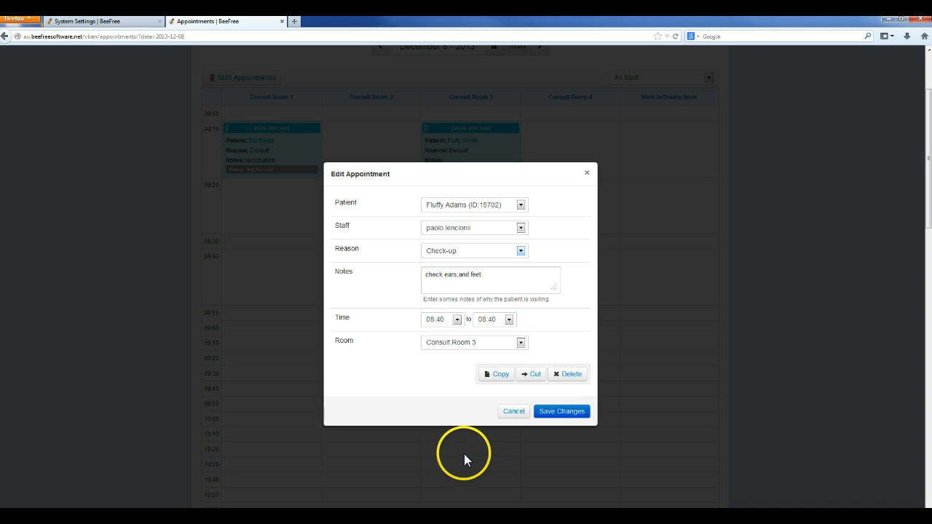
pyautogui.click(531, 375)
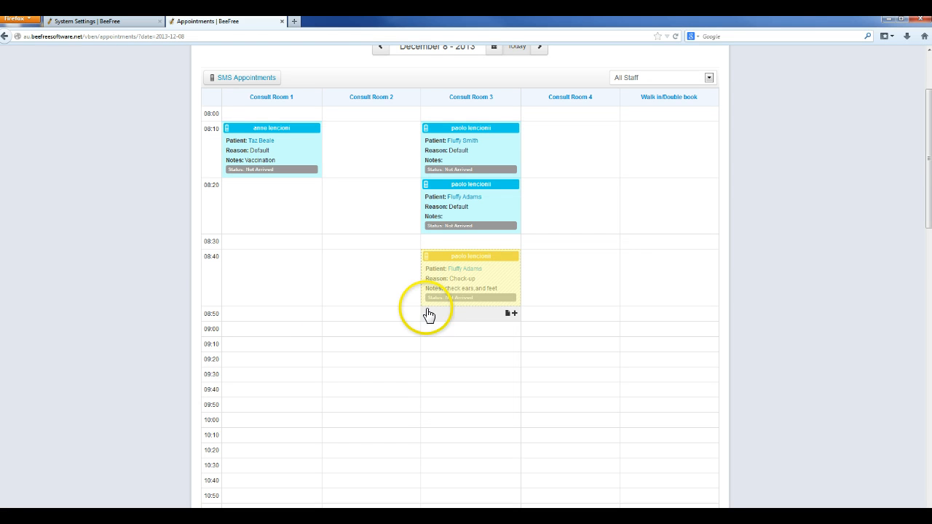
pyautogui.click(607, 331)
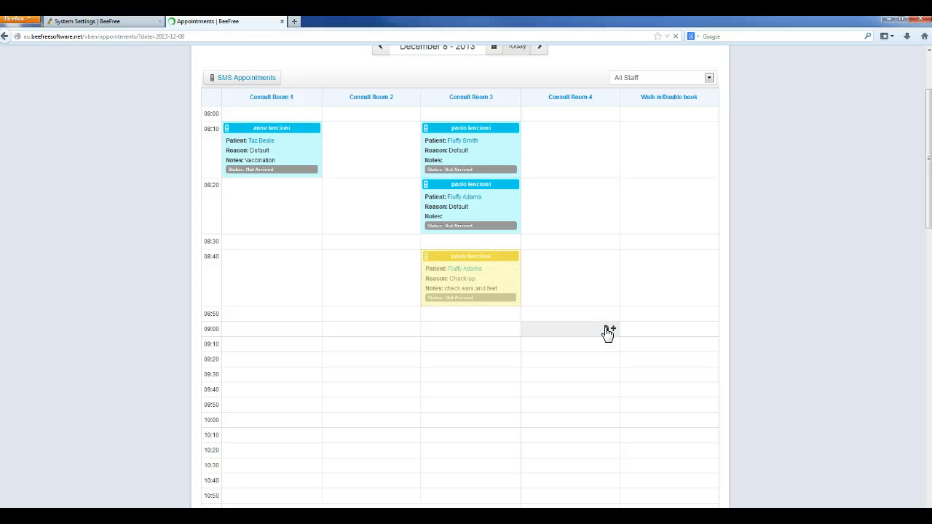
pyautogui.click(566, 378)
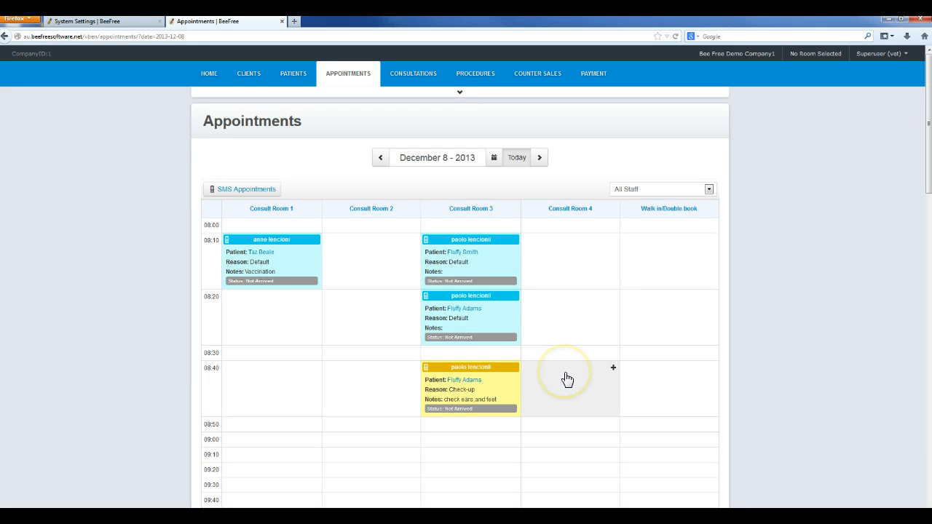
pyautogui.scroll(-5, 567, 380)
pyautogui.scroll(5, 567, 379)
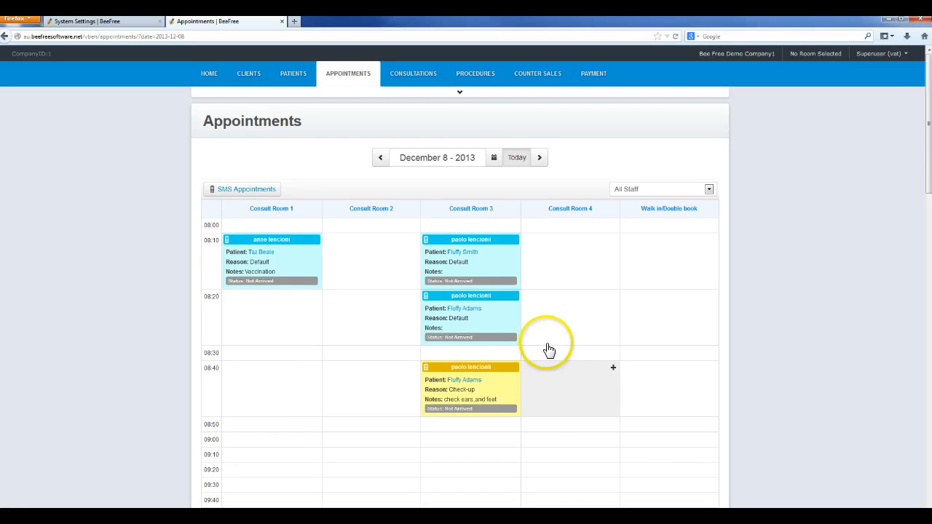
pyautogui.scroll(-3, 526, 384)
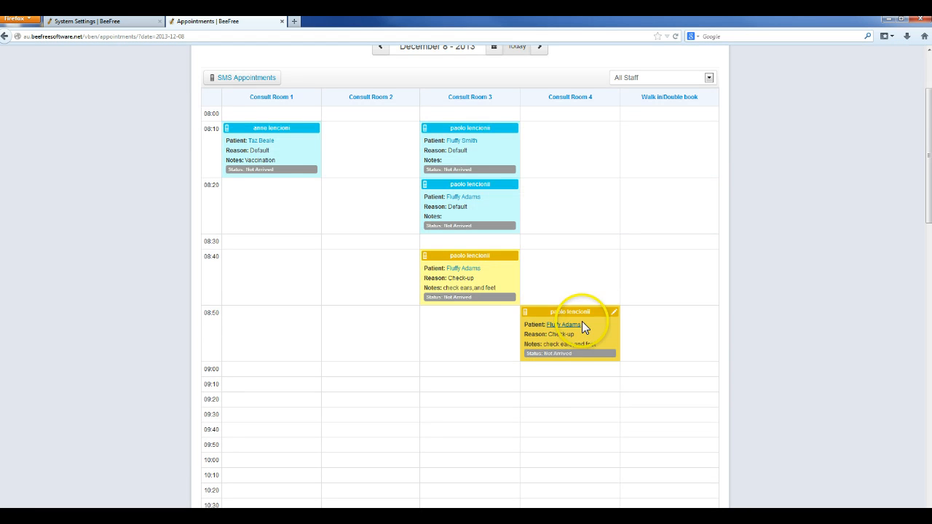
# Step: Copy the 08:20 appointment from Consult Room 3 and paste it into Consult Room 4 at 08:40
pyautogui.click(514, 184)
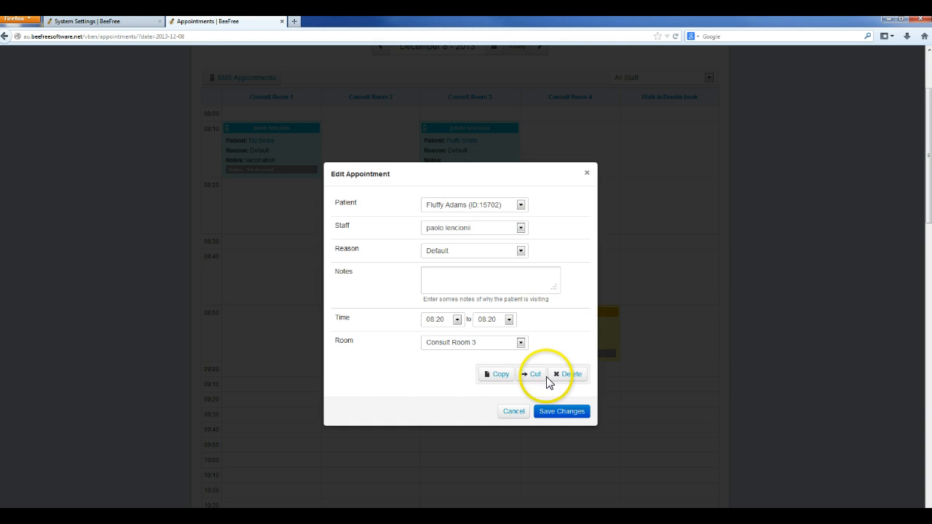
pyautogui.click(499, 375)
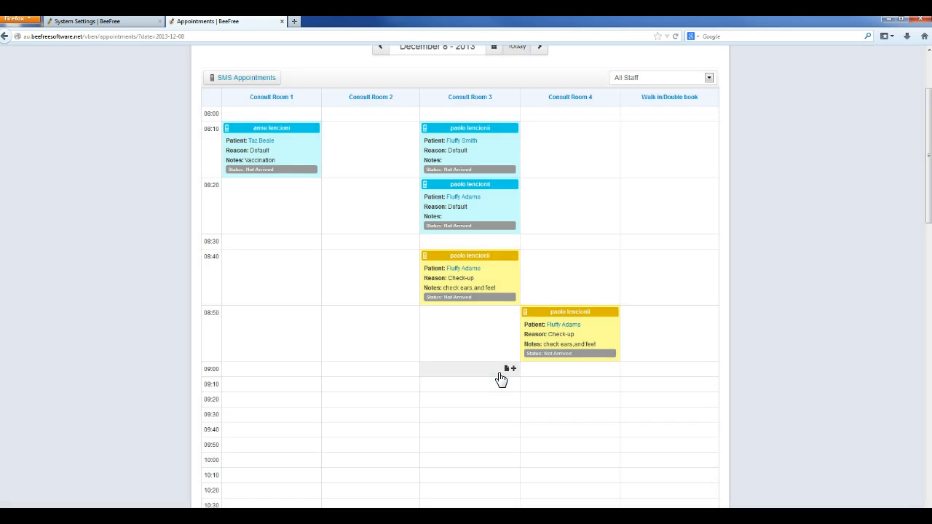
pyautogui.click(607, 257)
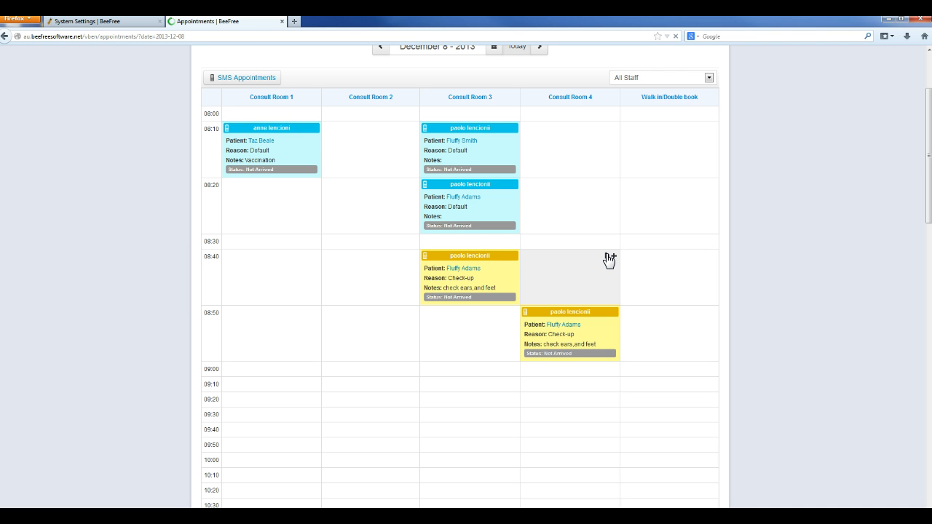
pyautogui.click(609, 260)
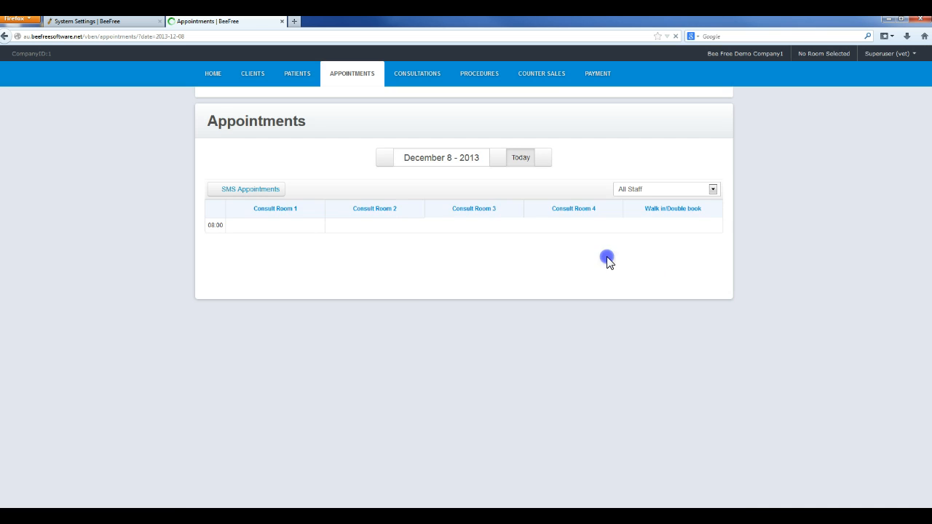
pyautogui.scroll(-3, 655, 390)
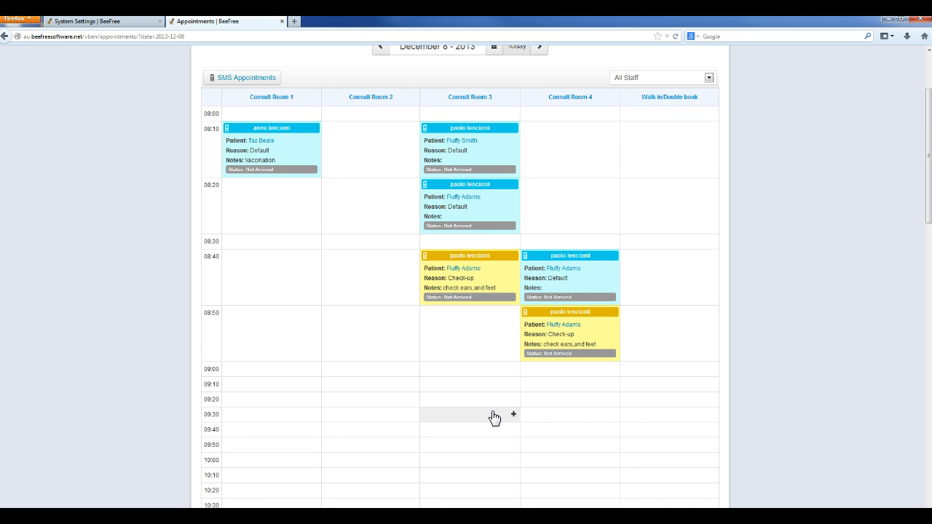
# Step: Cut the 08:10 appointment from Consult Room 3 and paste it into Consult Room 4 at 09:00
pyautogui.scroll(1, 495, 418)
pyautogui.scroll(-2, 495, 418)
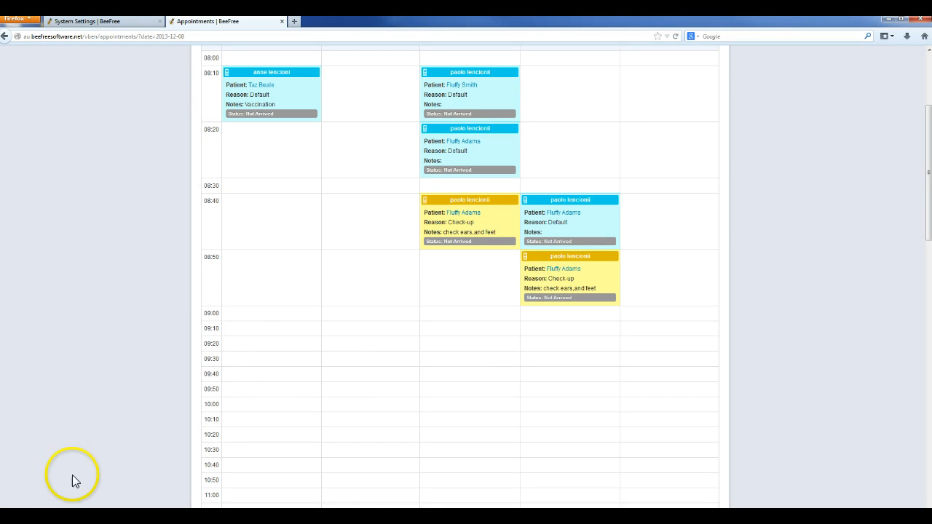
pyautogui.scroll(2, 418, 409)
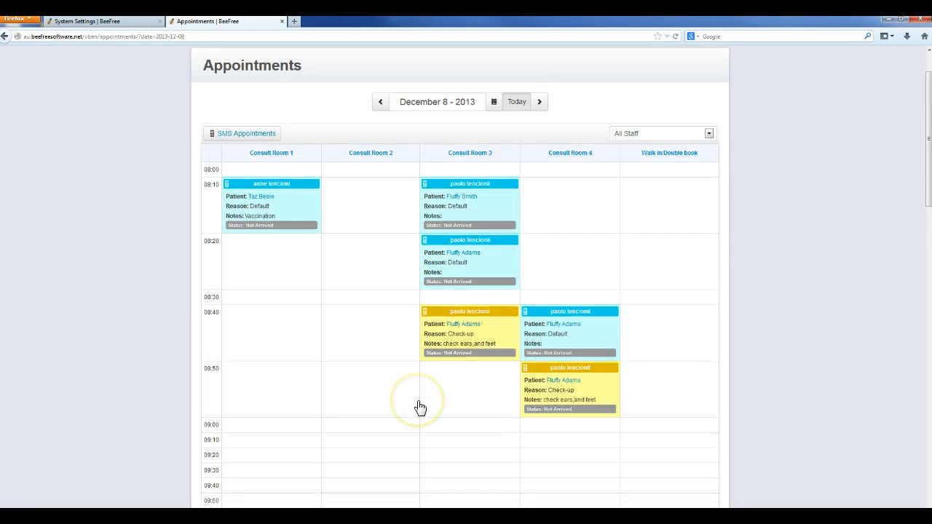
pyautogui.click(514, 183)
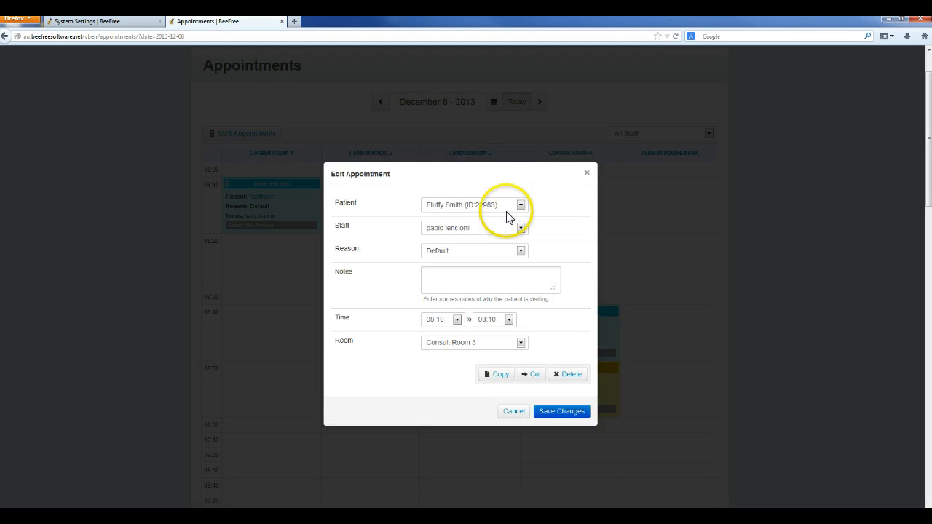
pyautogui.click(534, 376)
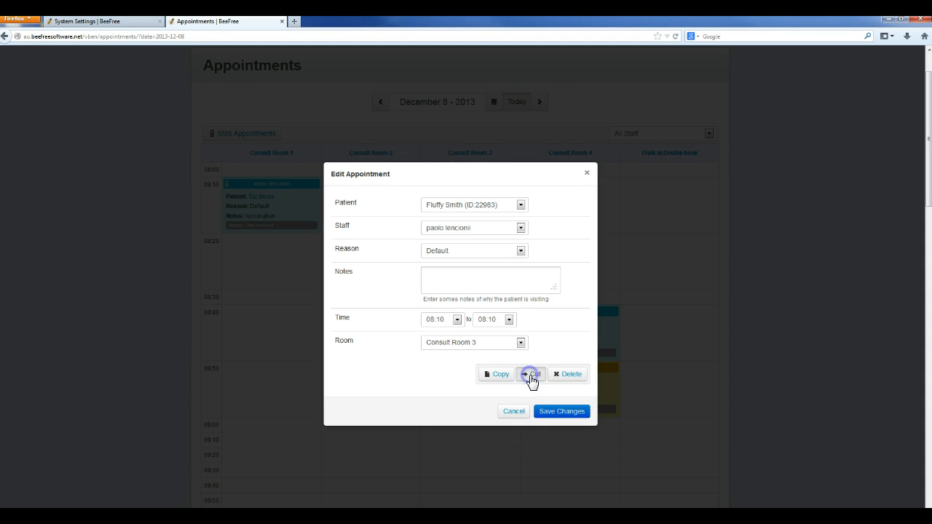
pyautogui.scroll(-3, 532, 381)
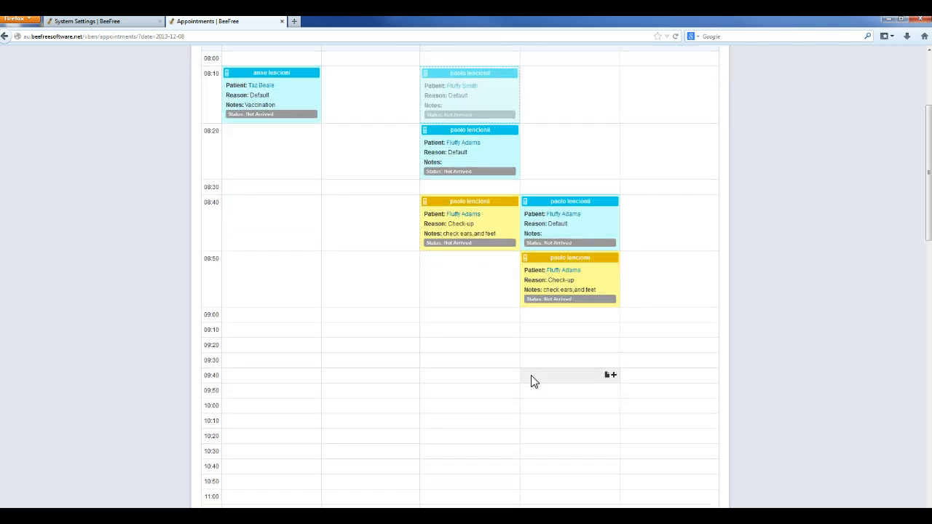
pyautogui.scroll(2, 493, 173)
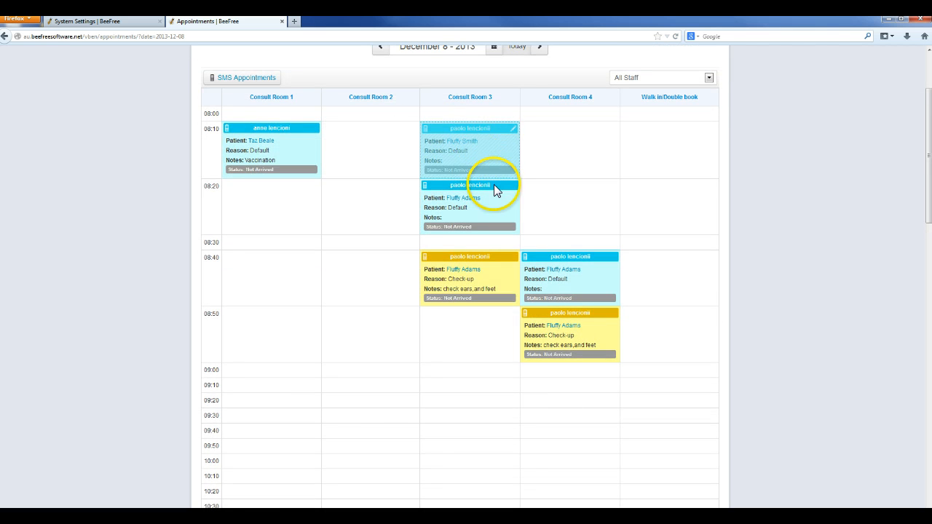
pyautogui.scroll(-2, 554, 430)
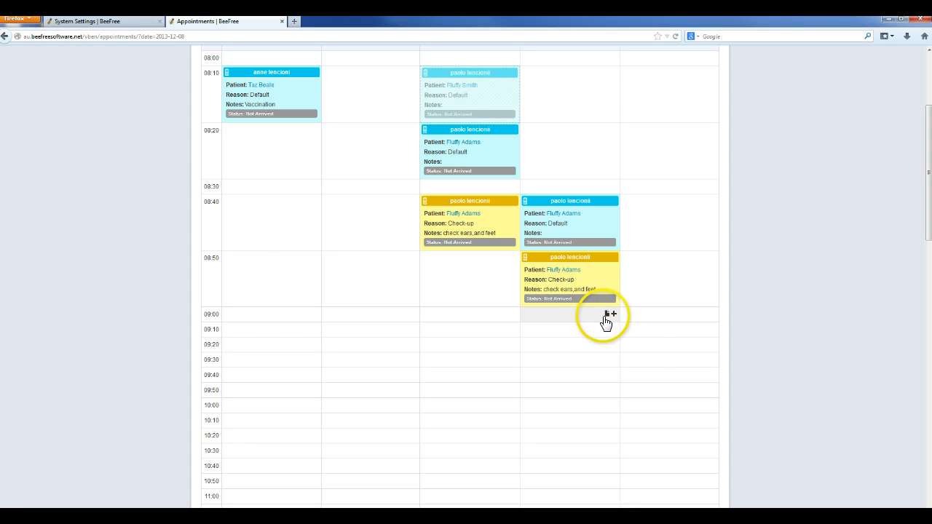
pyautogui.click(609, 317)
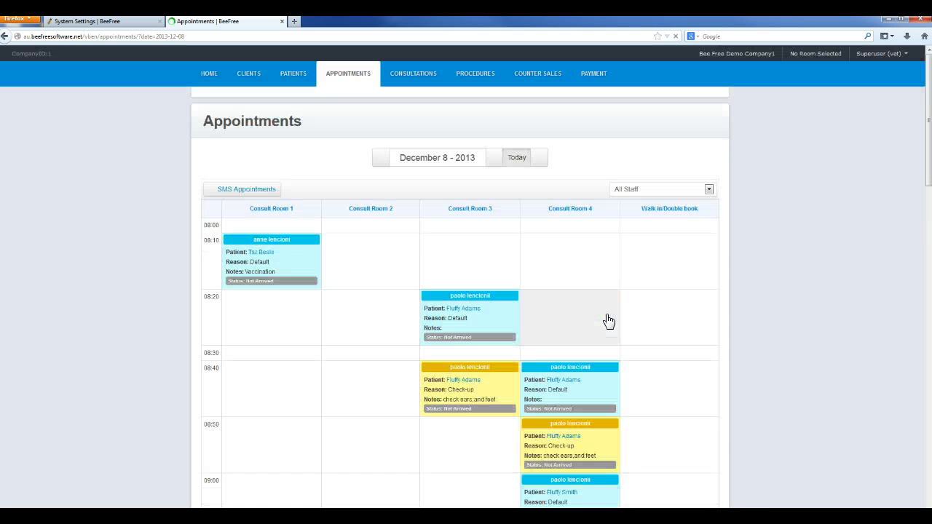
pyautogui.scroll(-3, 605, 320)
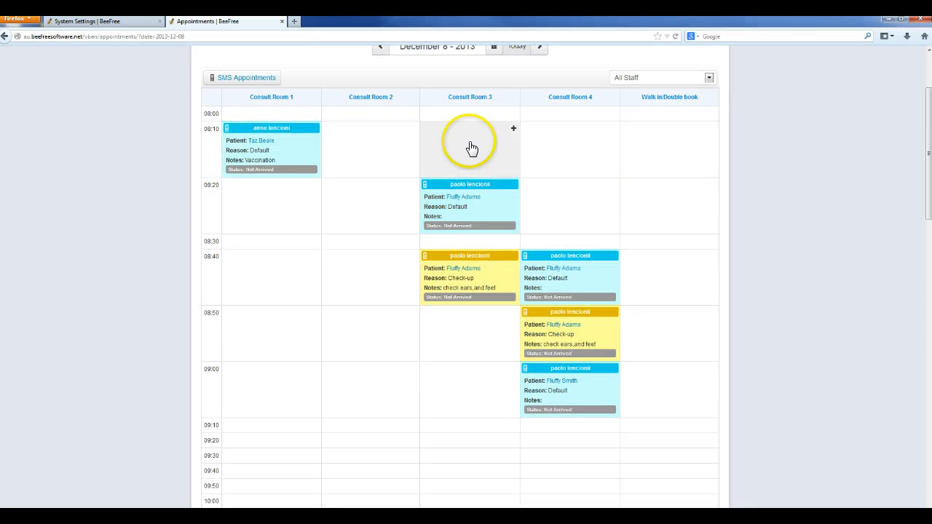
pyautogui.click(555, 380)
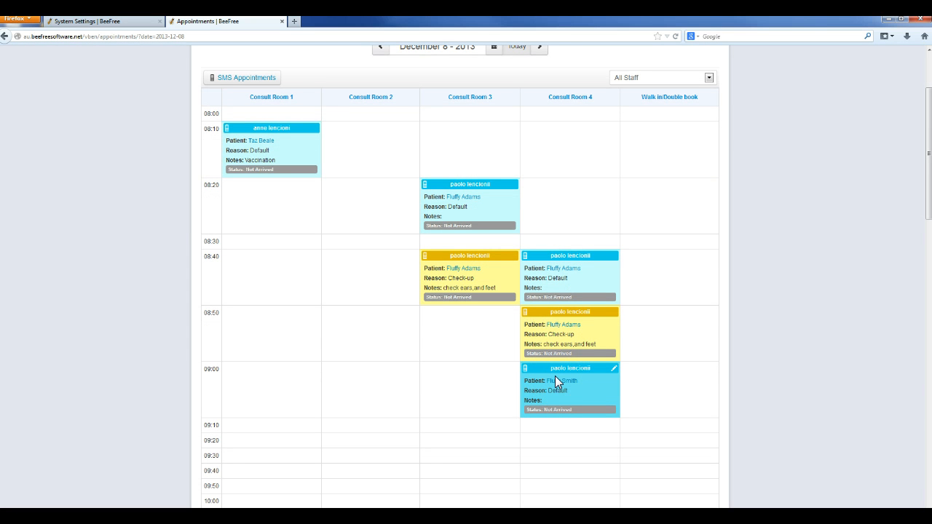
pyautogui.click(569, 411)
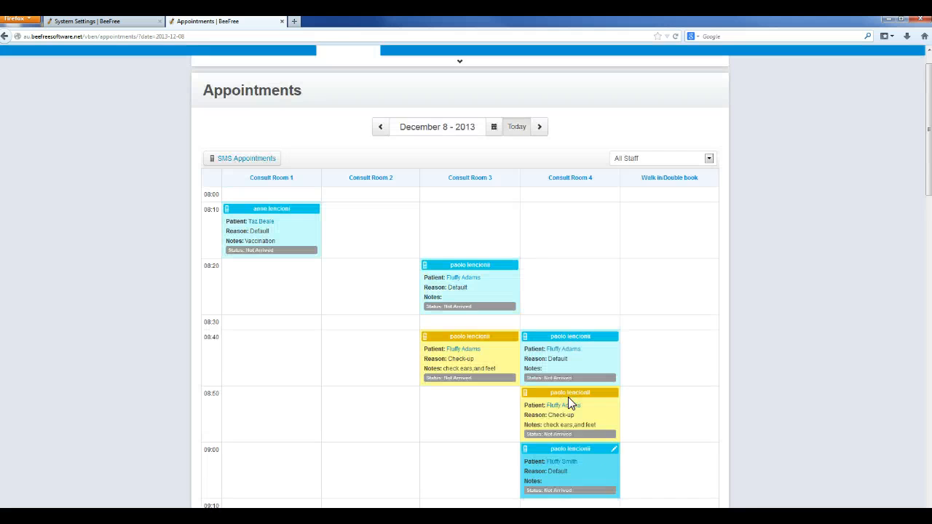
pyautogui.scroll(-1, 568, 397)
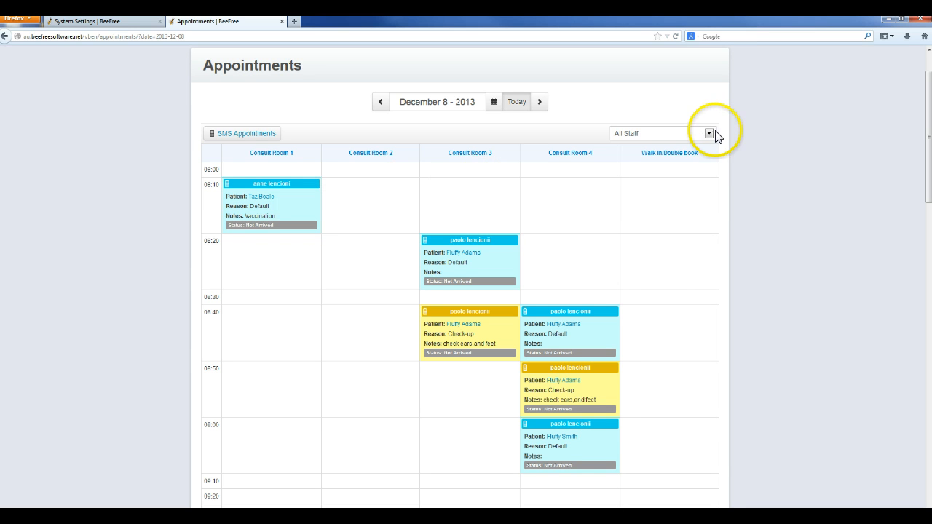
# Step: Filter the calendar by staff to show a single staff member's appointments across the week
pyautogui.click(686, 134)
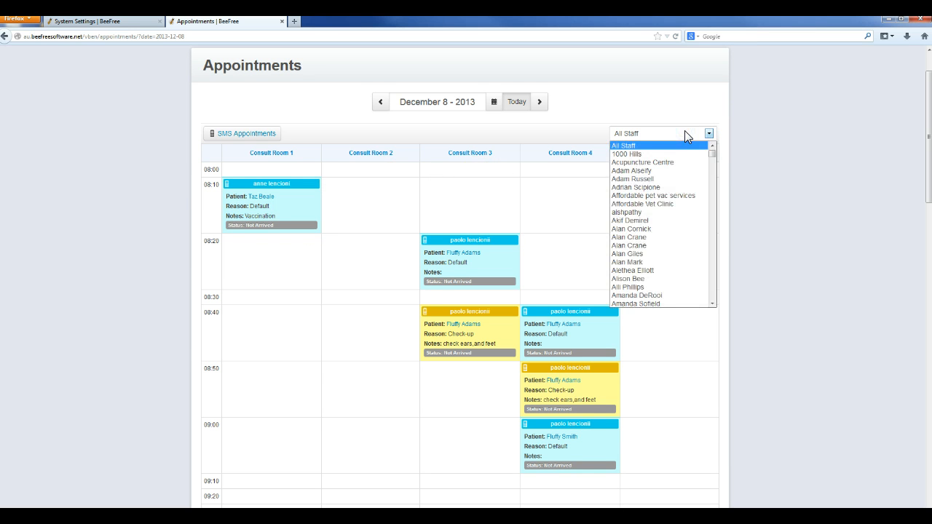
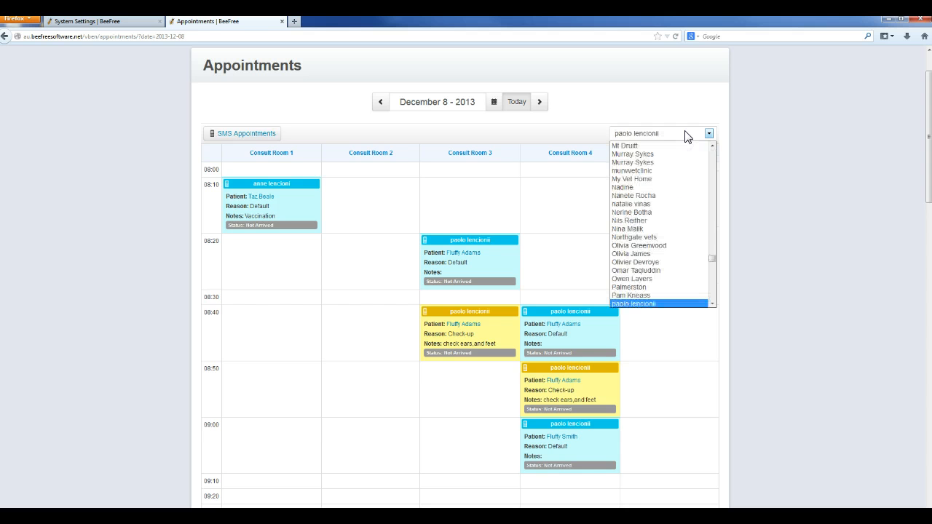
pyautogui.click(625, 303)
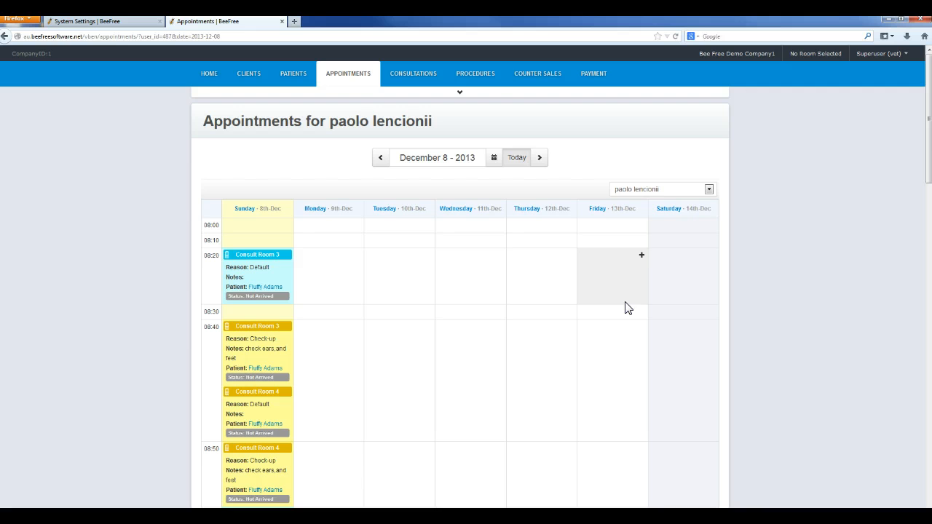
pyautogui.scroll(-3, 625, 308)
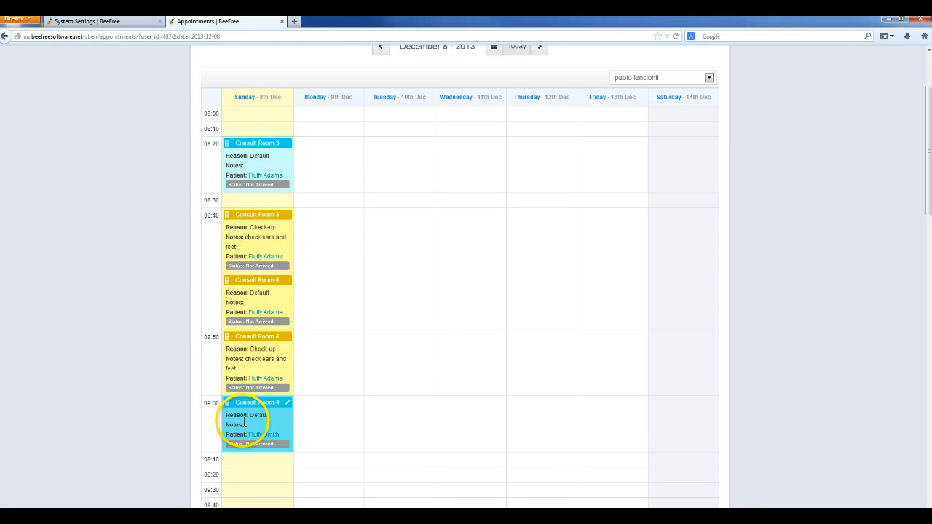
pyautogui.moveTo(244, 424); pyautogui.dragTo(260, 404)
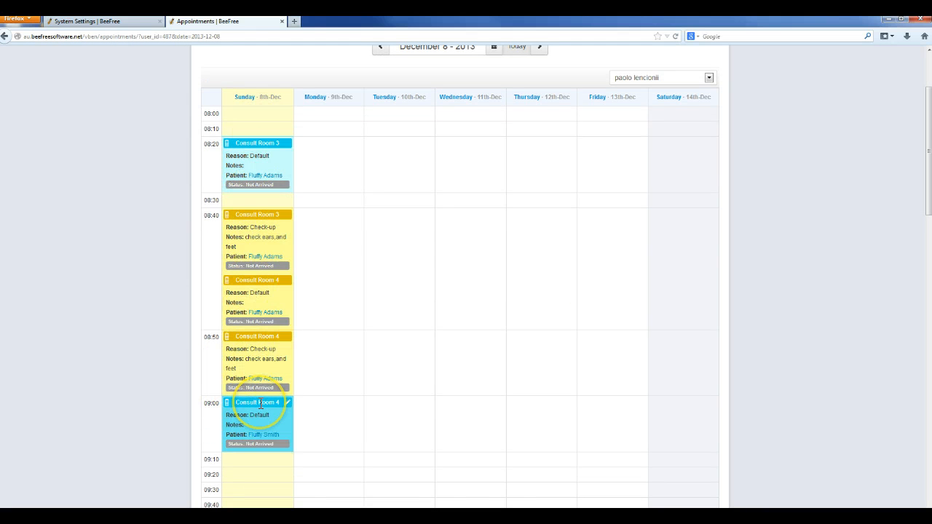
pyautogui.scroll(-3, 261, 404)
pyautogui.scroll(3, 260, 404)
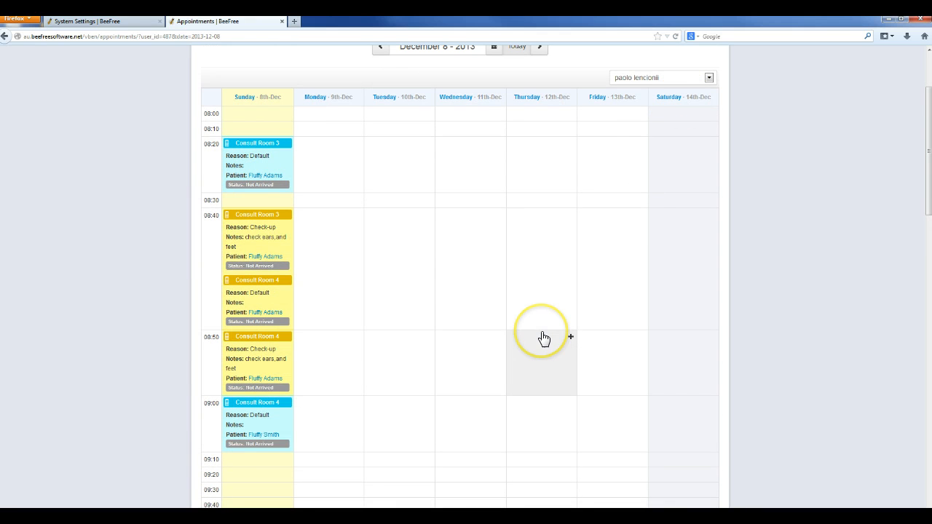
pyautogui.scroll(-2, 544, 339)
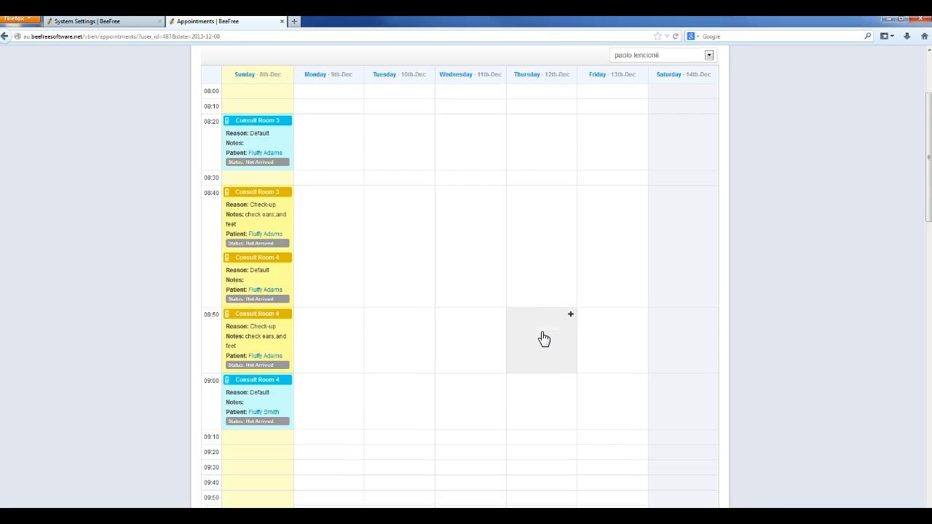
pyautogui.scroll(3, 544, 339)
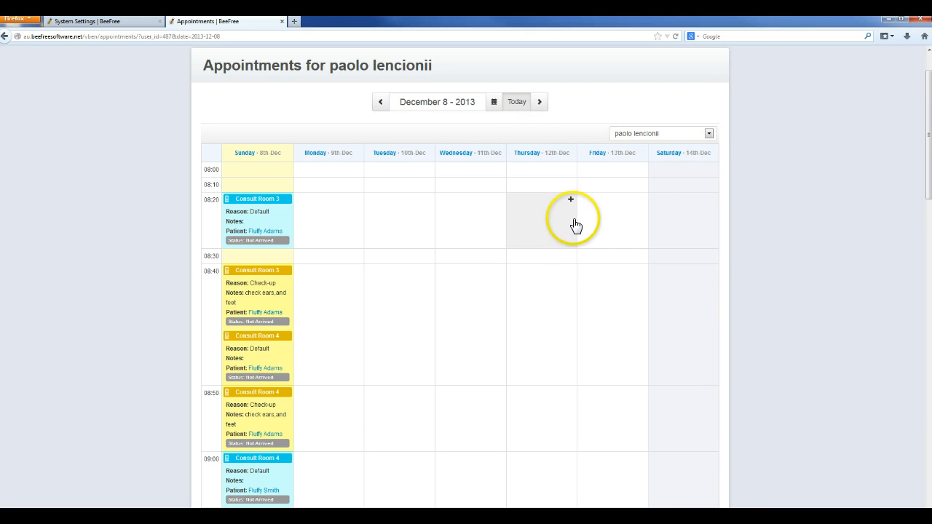
# Step: Switch the staff filter back to All Staff
pyautogui.click(709, 133)
pyautogui.moveTo(712, 258); pyautogui.dragTo(708, 142)
pyautogui.click(623, 146)
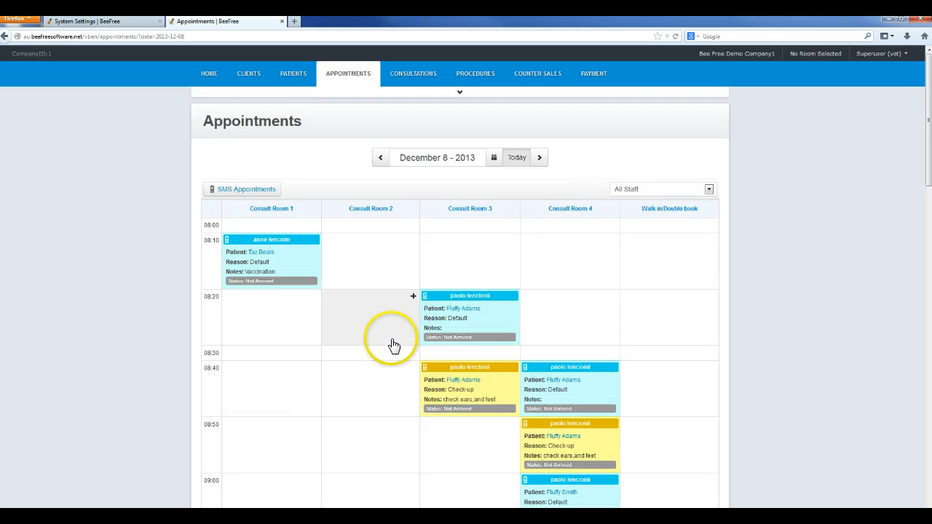
pyautogui.scroll(-3, 306, 141)
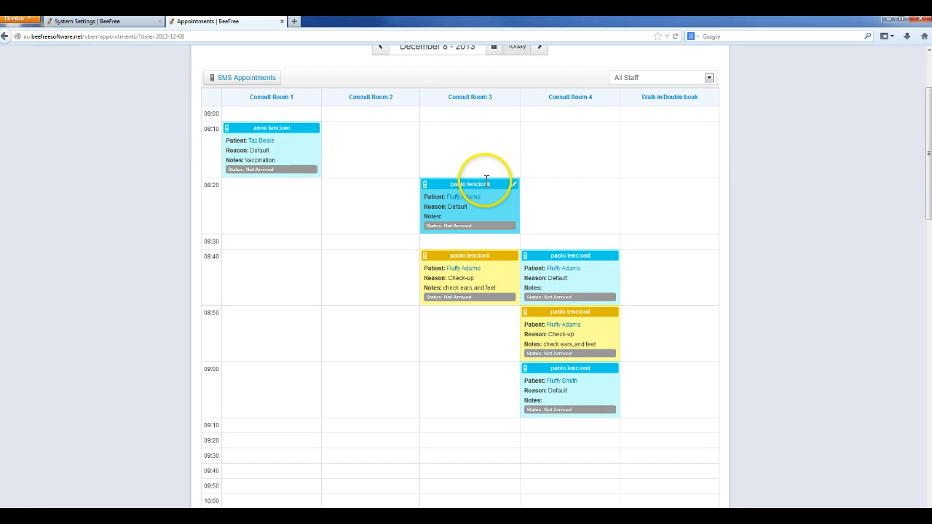
pyautogui.scroll(3, 635, 455)
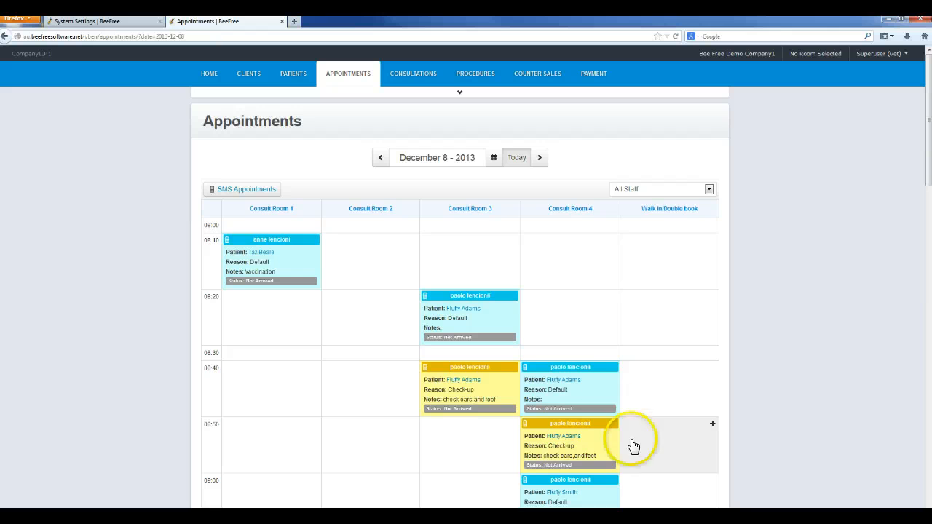
# Step: Jump to December 9 with the date picker, then return to today's date
pyautogui.click(494, 160)
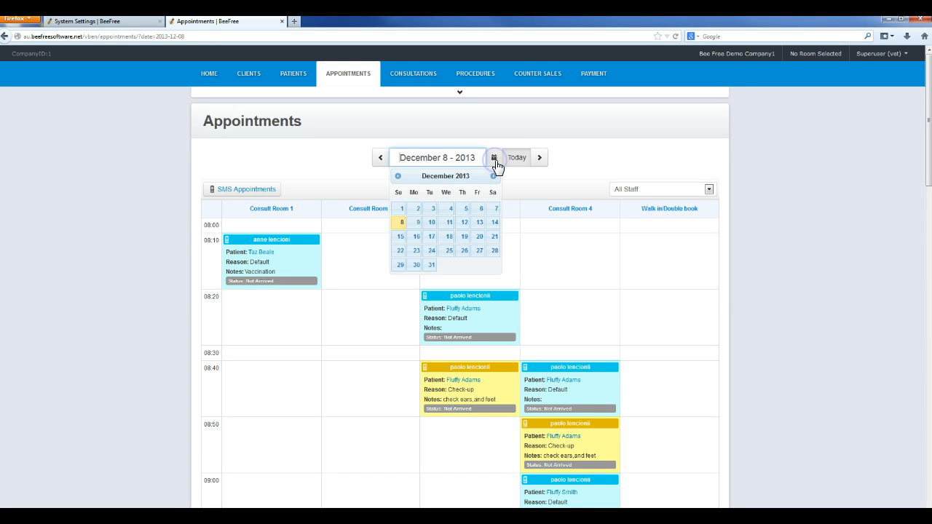
pyautogui.click(417, 222)
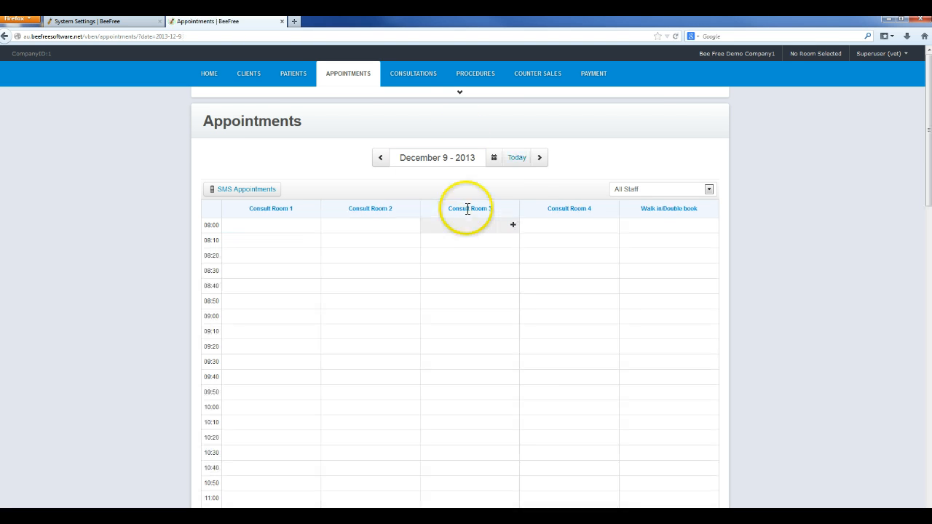
pyautogui.click(518, 166)
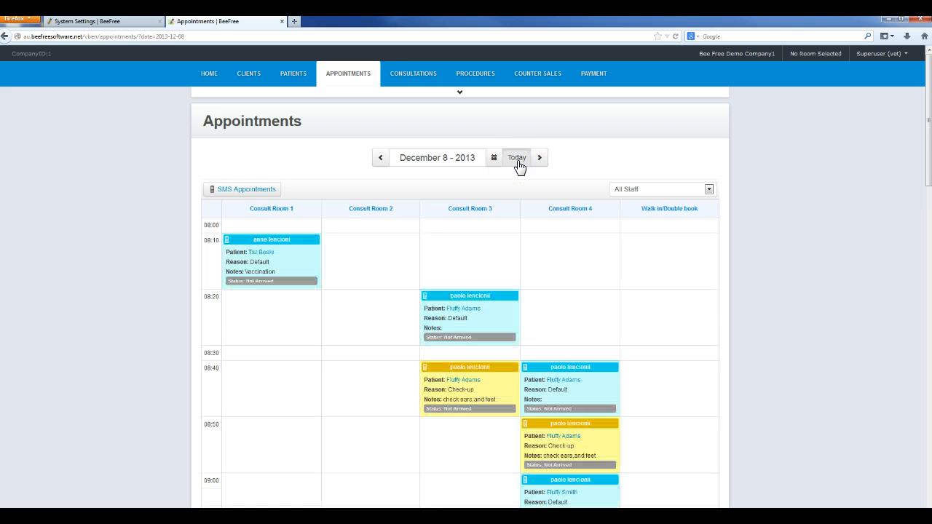
# Step: Step back two days to December 6, then return to today's date
pyautogui.click(379, 160)
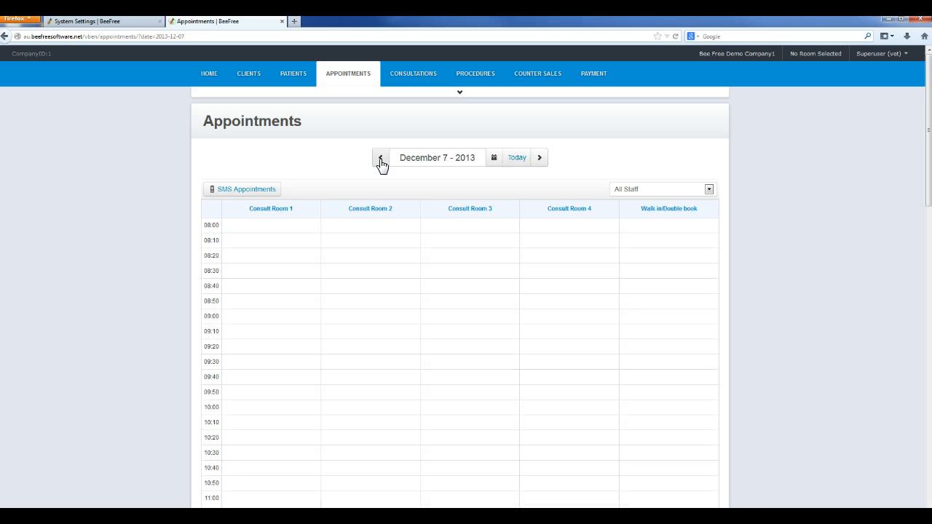
pyautogui.click(380, 160)
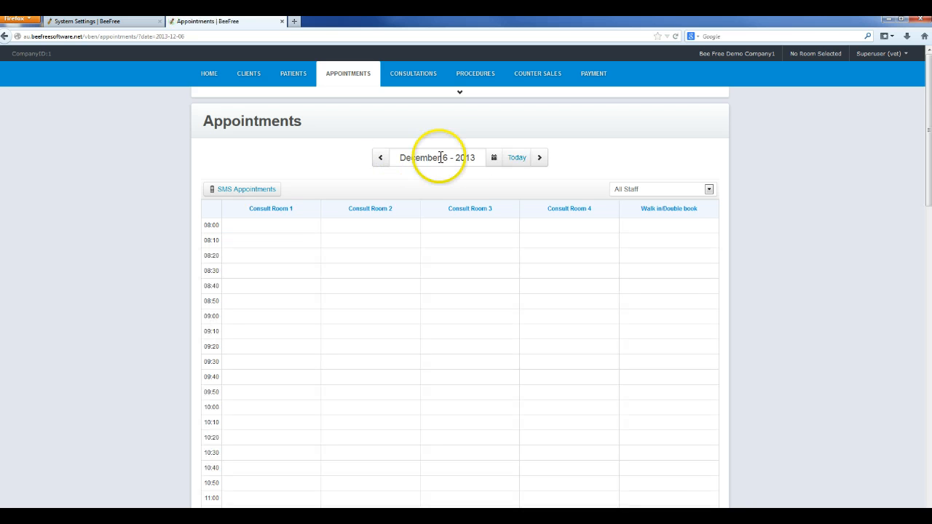
pyautogui.click(519, 162)
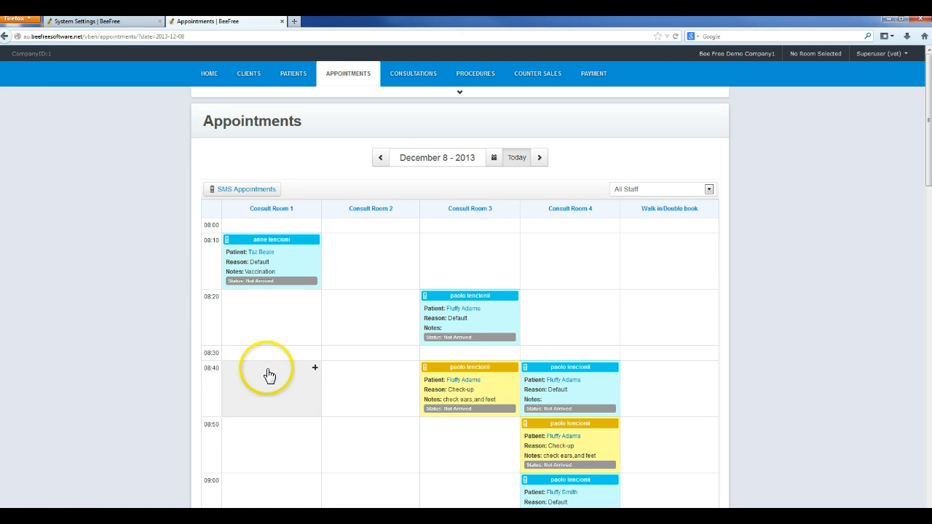
# Step: Start a new appointment in the 08:50 slot of Consult Room 3 and choose the staff member found by searching pao
pyautogui.scroll(-5, 269, 375)
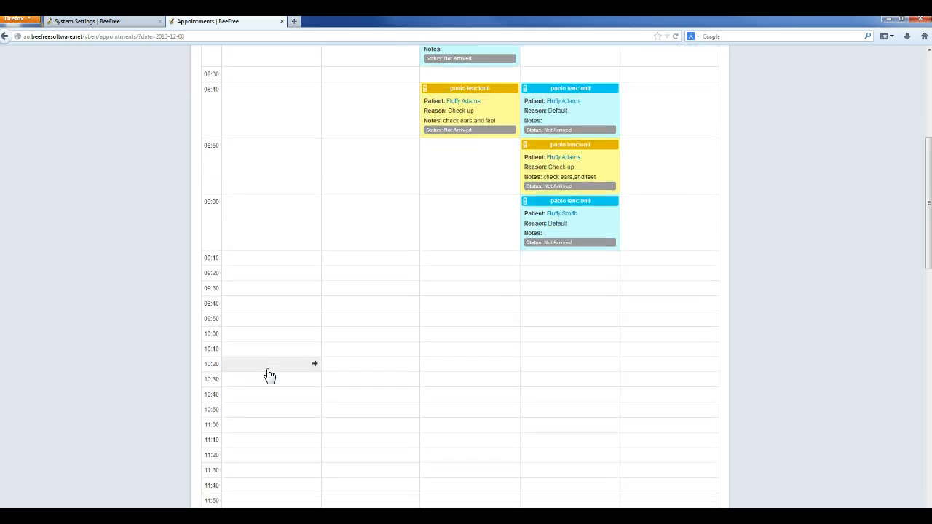
pyautogui.scroll(3, 269, 375)
pyautogui.scroll(-2, 269, 375)
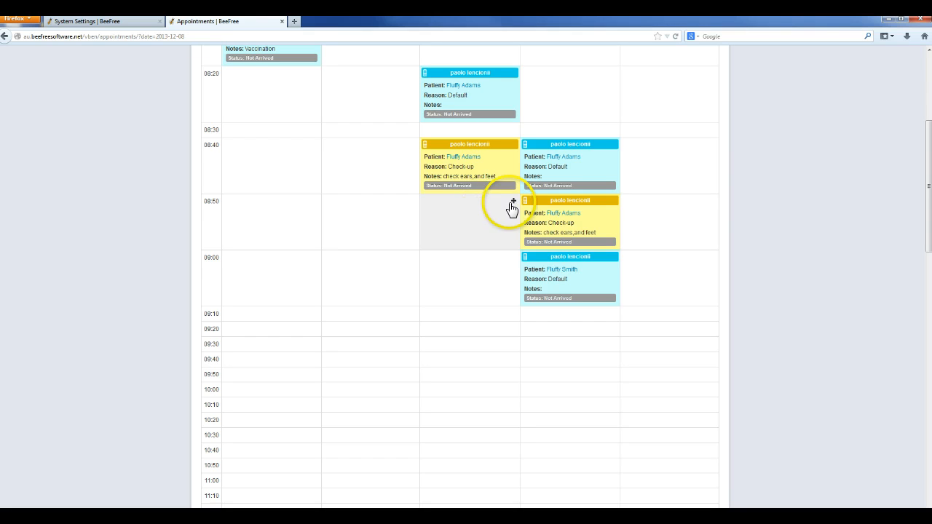
pyautogui.click(514, 202)
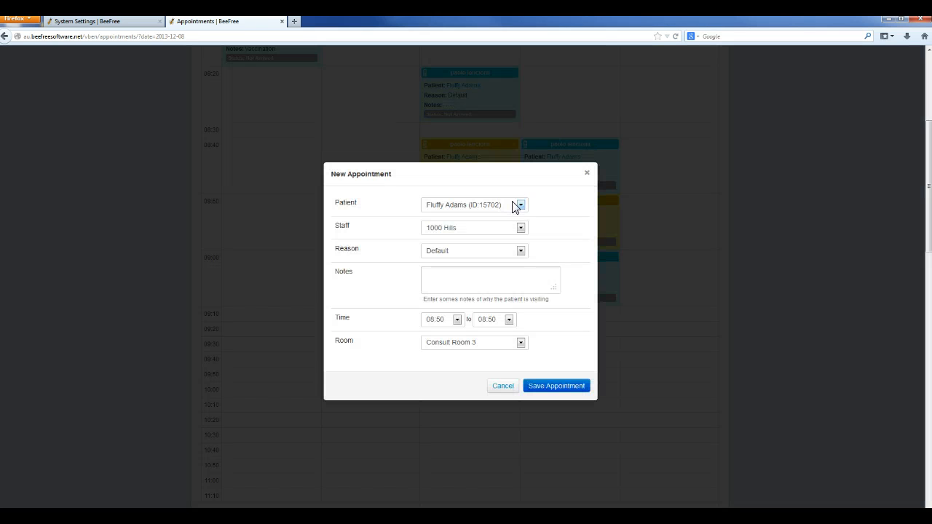
pyautogui.click(504, 227)
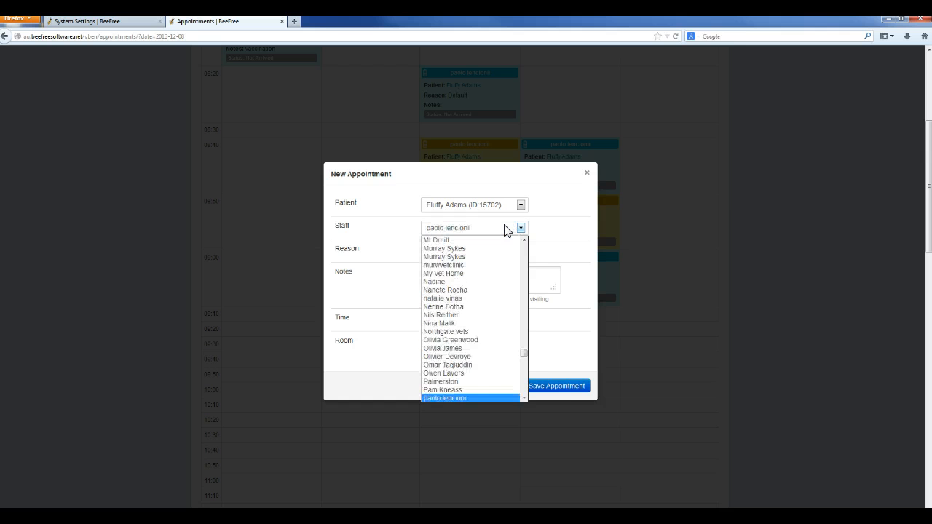
pyautogui.click(458, 397)
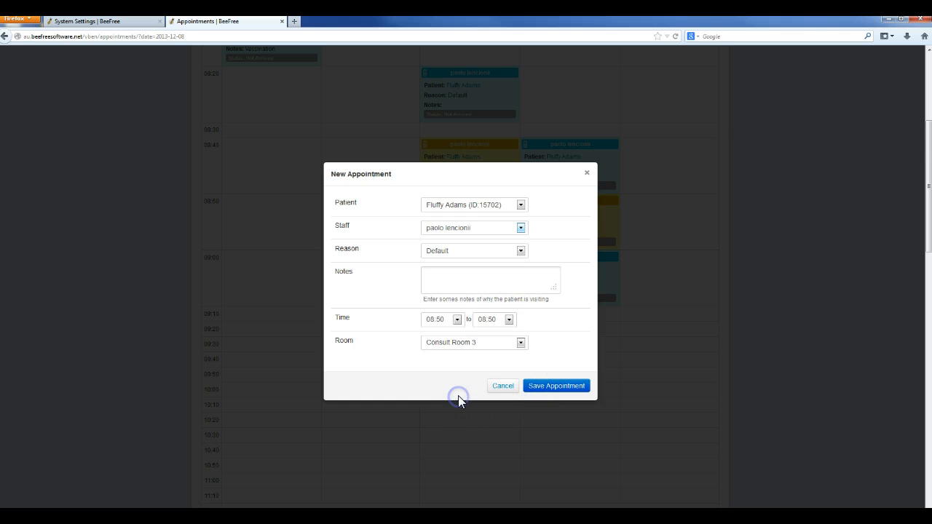
# Step: Add the note block booking, set the end time to 10:20, and save the appointment
pyautogui.click(468, 278)
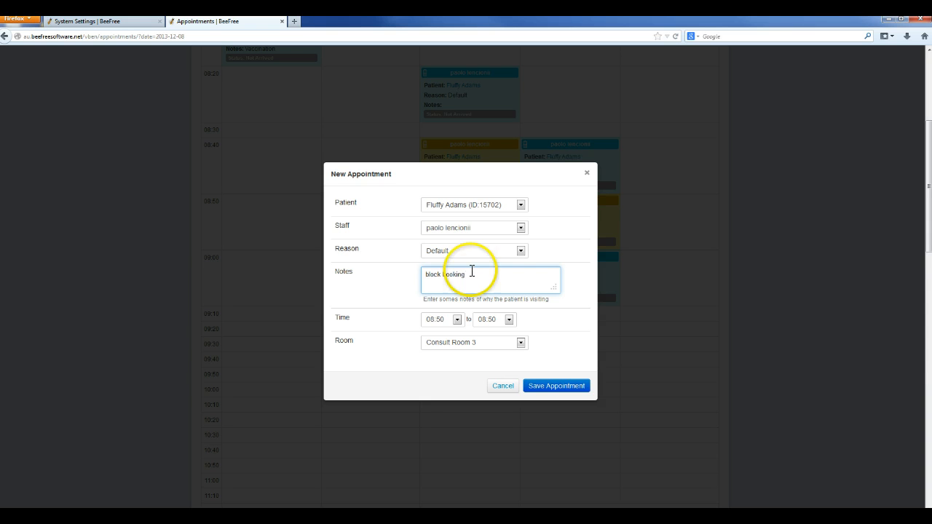
pyautogui.click(510, 320)
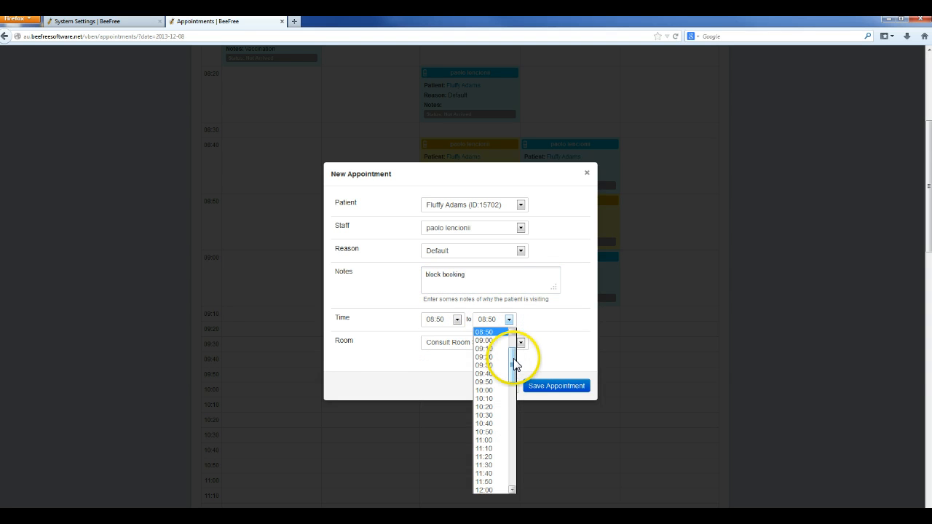
pyautogui.moveTo(513, 358); pyautogui.dragTo(514, 359)
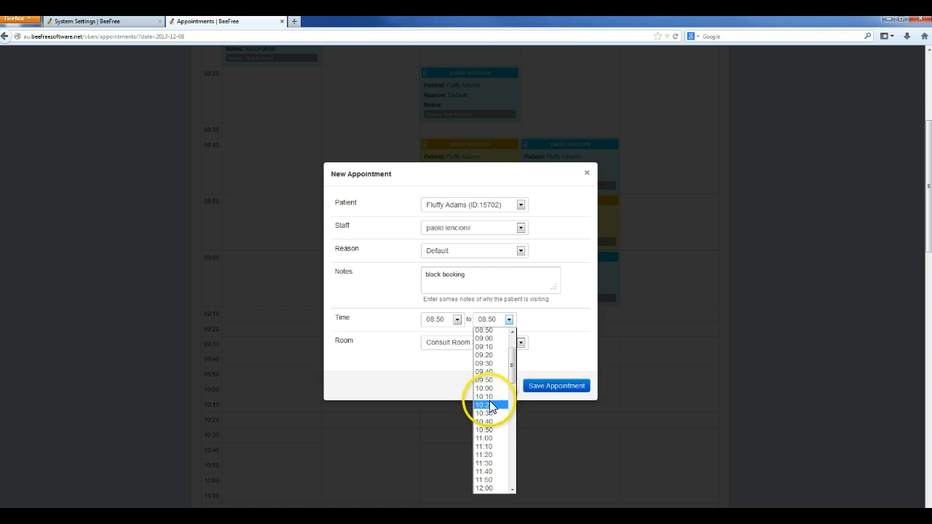
pyautogui.click(489, 404)
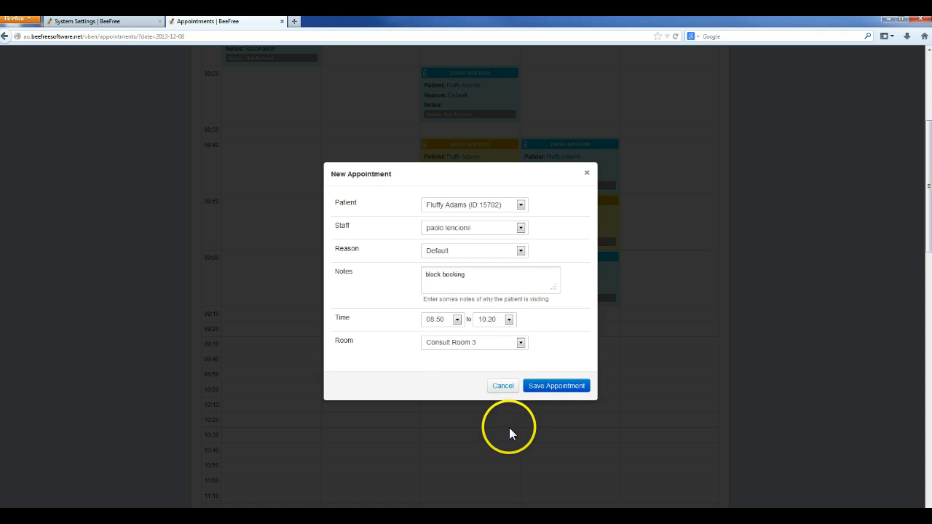
pyautogui.click(546, 388)
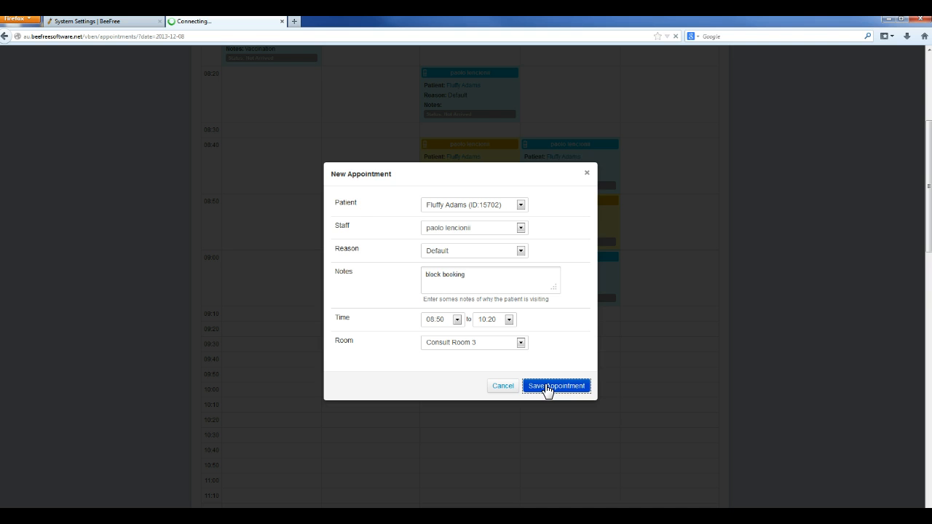
pyautogui.scroll(-5, 546, 387)
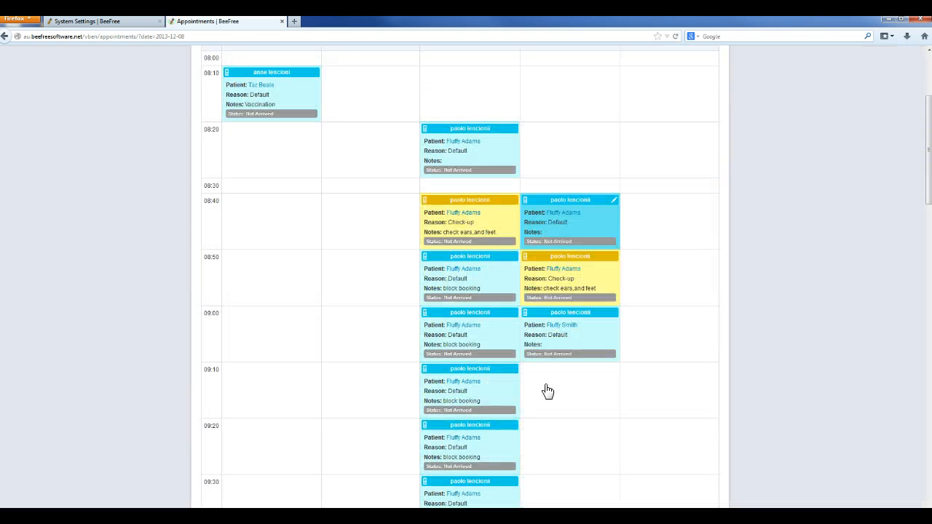
# Step: Scroll through Consult Room 3 to review the block booking slots between 08:50 and 10:20
pyautogui.click(536, 372)
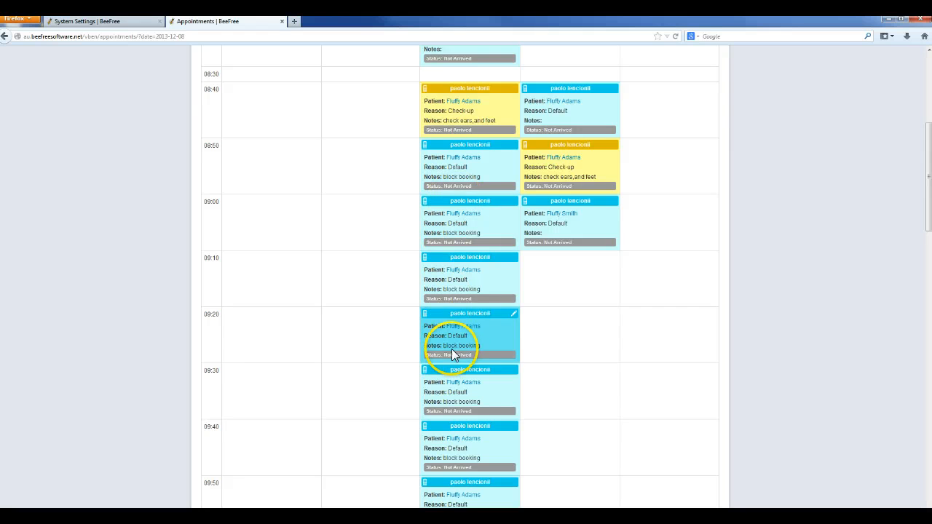
pyautogui.scroll(-1, 452, 349)
pyautogui.scroll(-1, 466, 470)
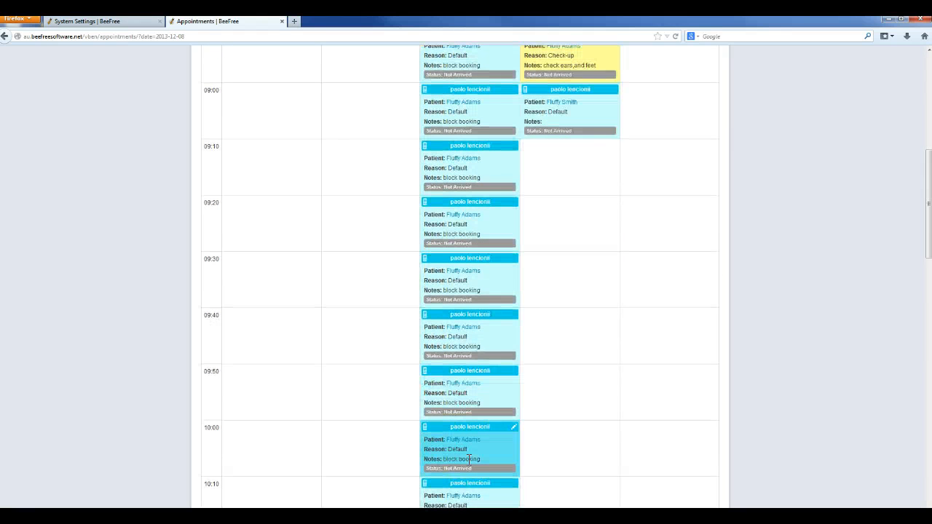
pyautogui.scroll(-1, 468, 462)
pyautogui.scroll(2, 495, 191)
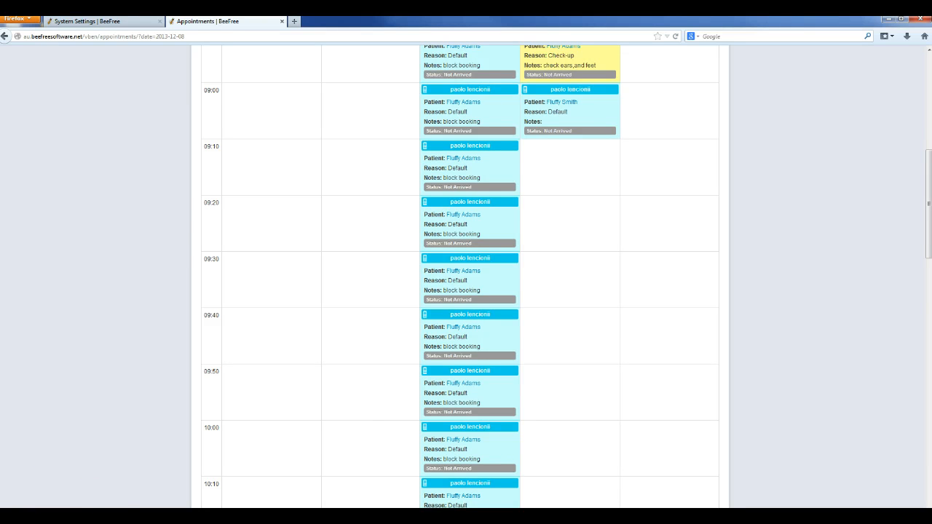
pyautogui.scroll(1, 876, 297)
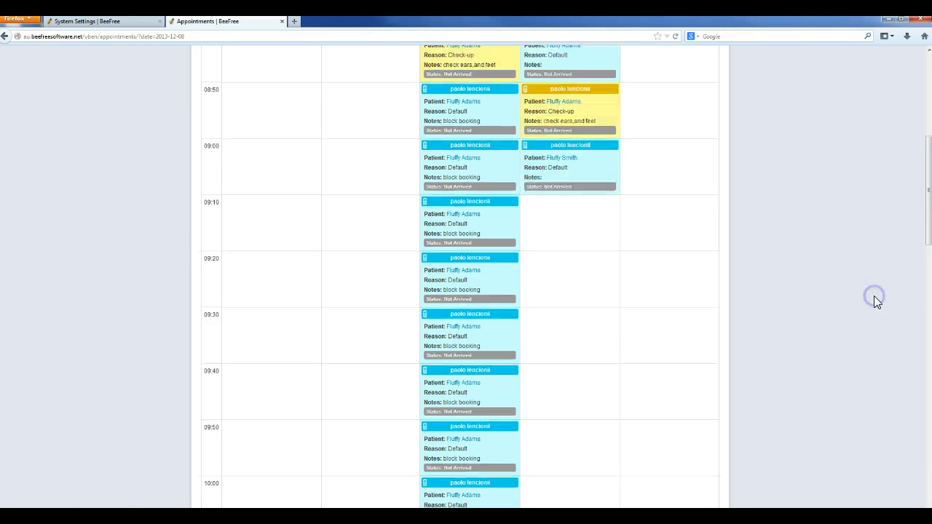
pyautogui.scroll(3, 876, 299)
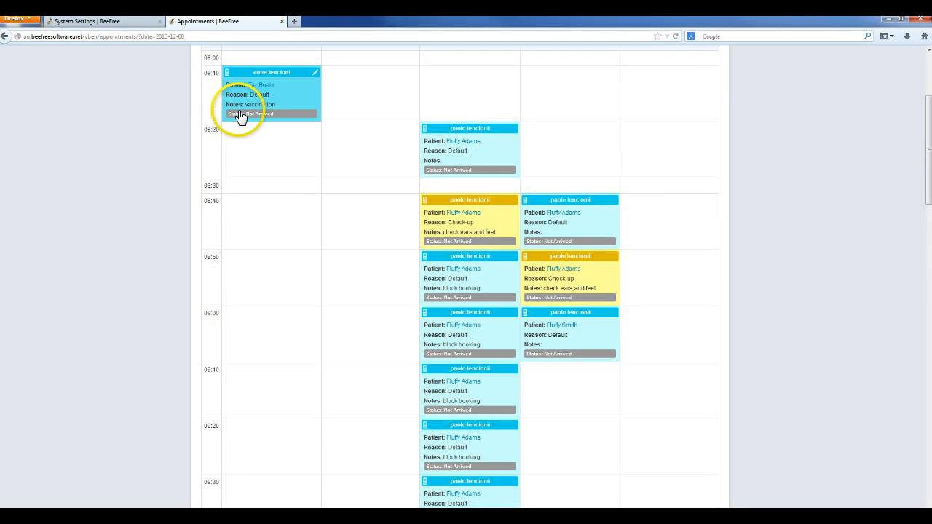
pyautogui.scroll(3, 713, 284)
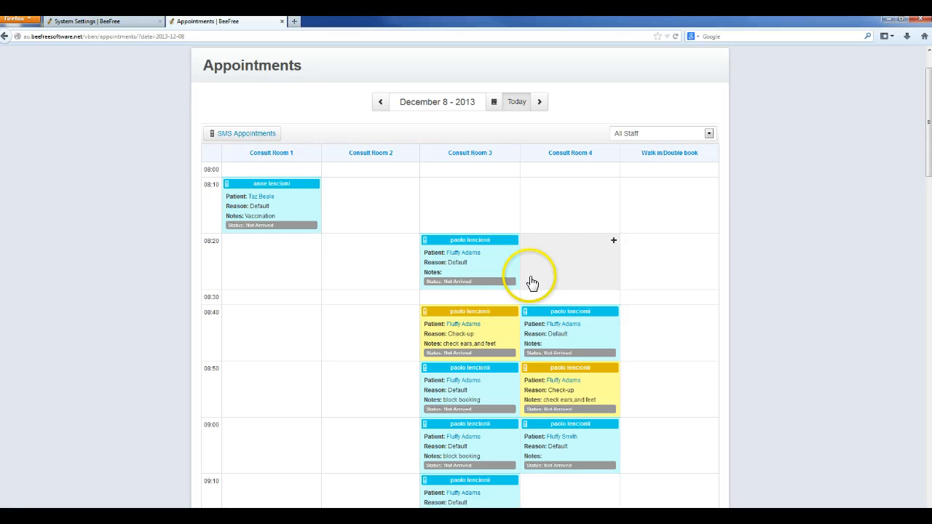
# Step: Flag the 08:20 appointment in Consult Room 3 as Arrived
pyautogui.click(456, 284)
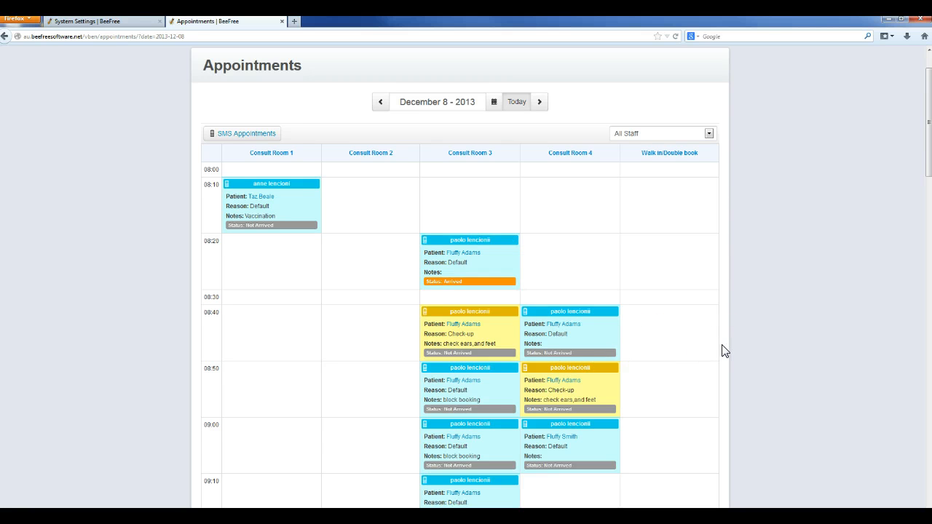
pyautogui.scroll(-3, 808, 328)
pyautogui.scroll(3, 808, 327)
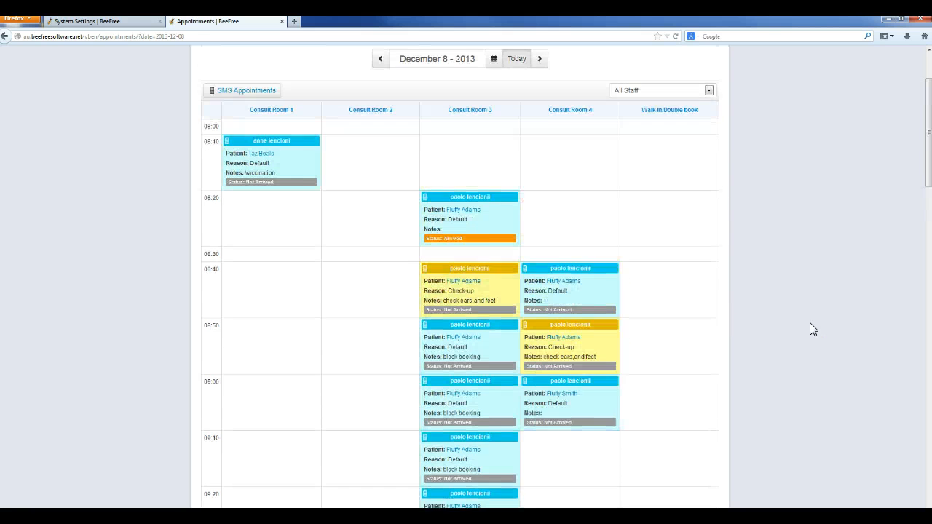
# Step: Open the patient record linked from the arrived 08:20 appointment
pyautogui.click(650, 259)
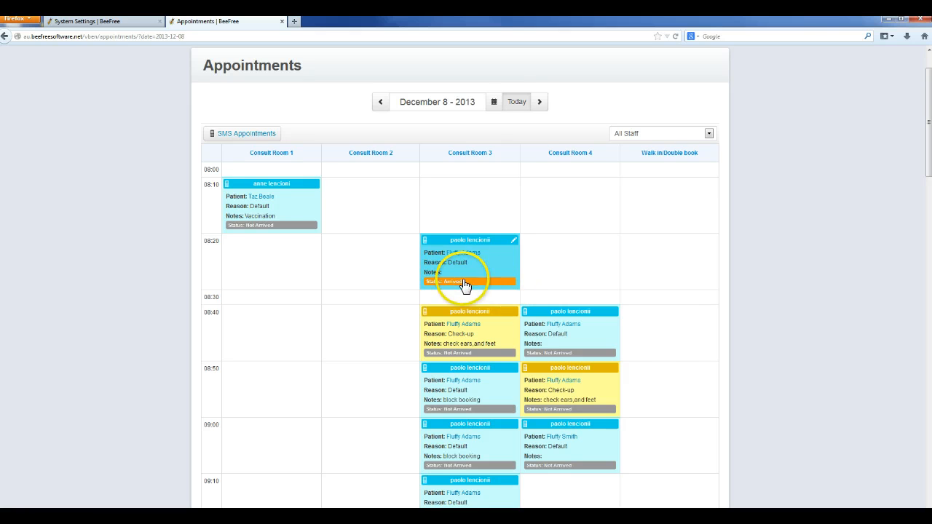
pyautogui.scroll(-4, 778, 325)
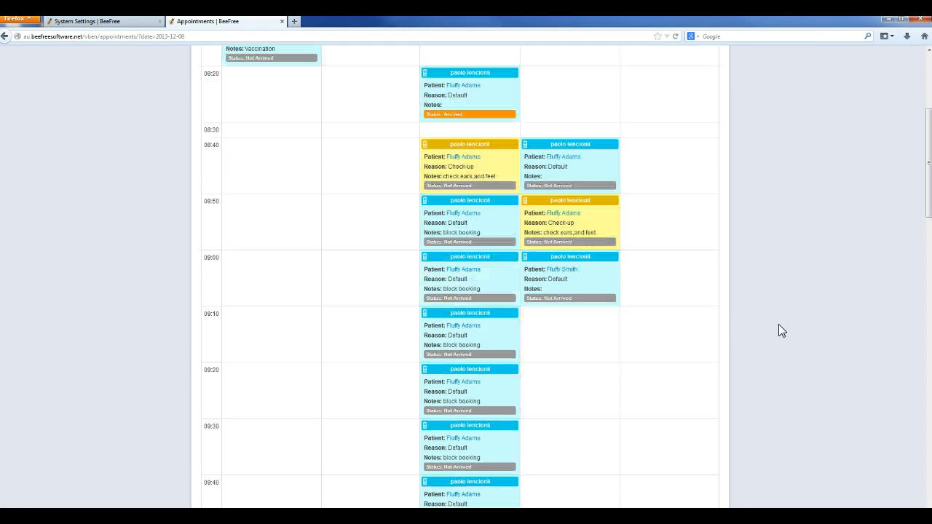
pyautogui.scroll(4, 779, 324)
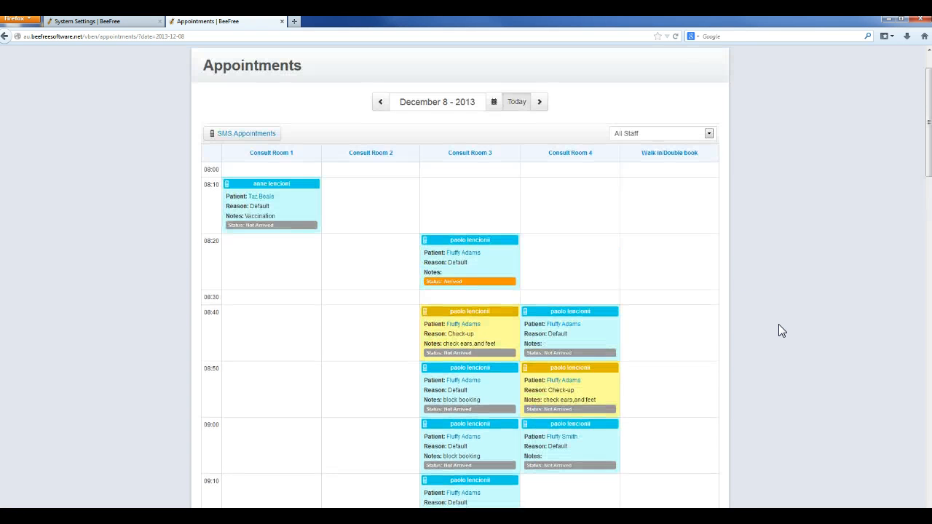
pyautogui.scroll(-1, 790, 324)
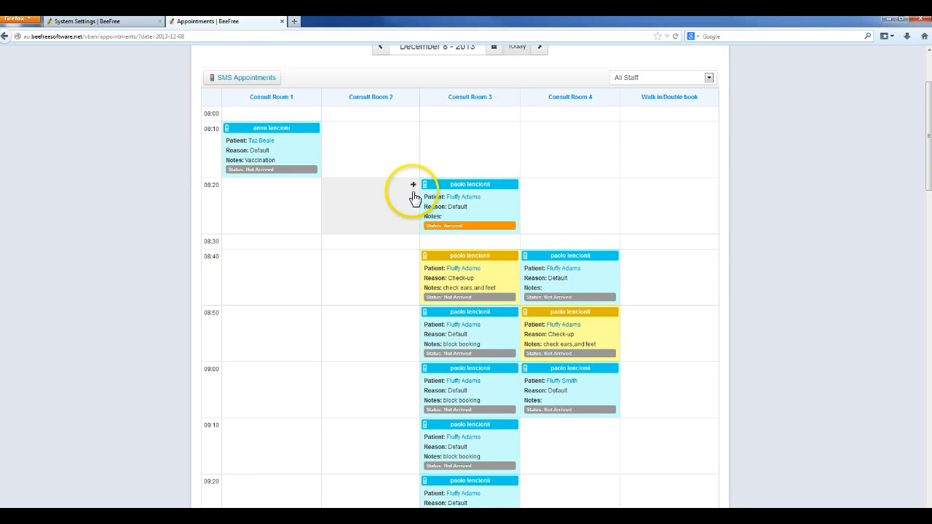
pyautogui.scroll(-2, 790, 321)
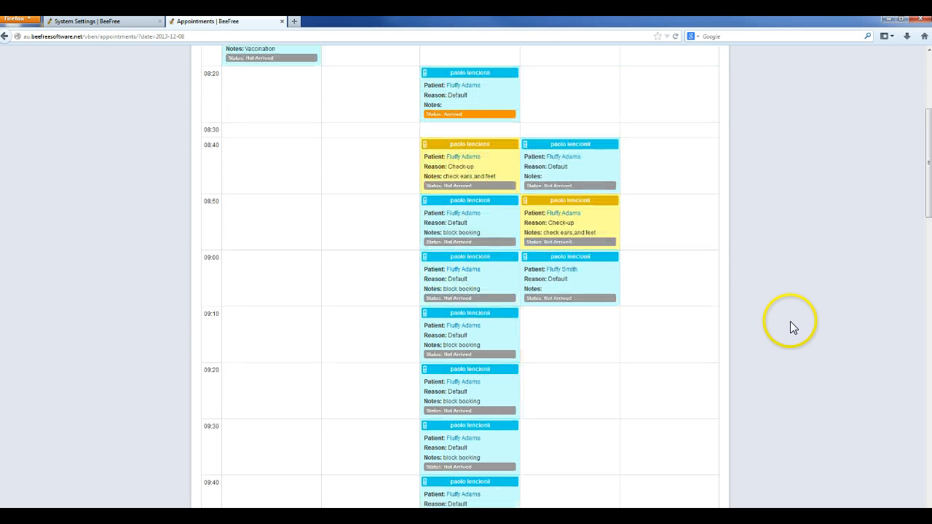
pyautogui.scroll(3, 814, 381)
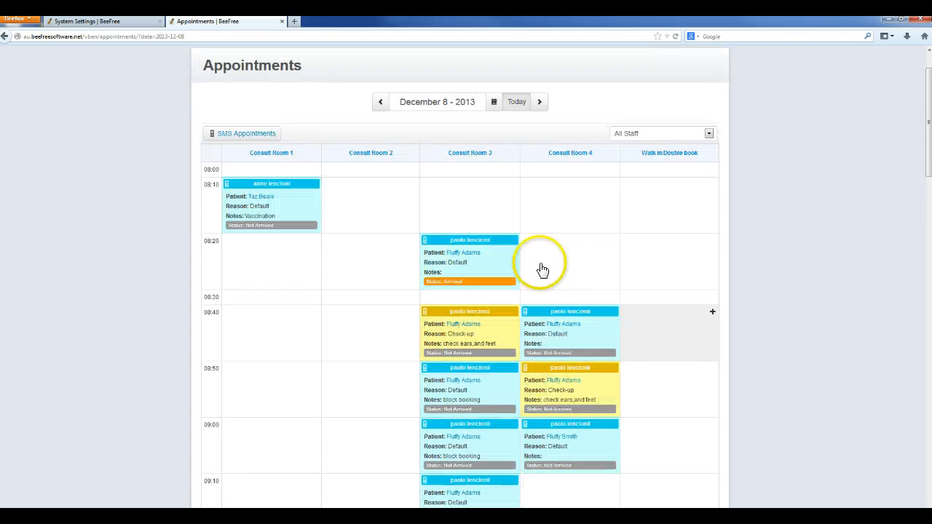
pyautogui.click(460, 254)
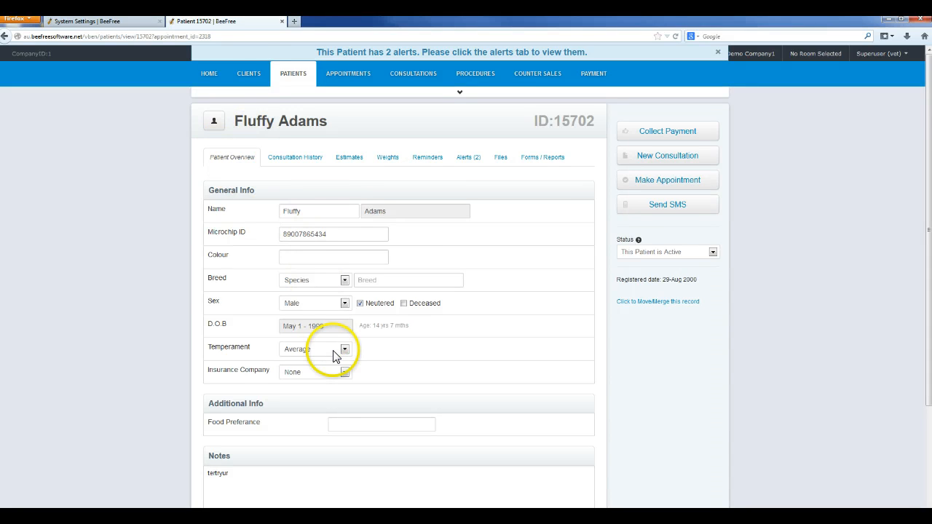
# Step: Start a new consultation for this patient from the patient record
pyautogui.scroll(-3, 439, 284)
pyautogui.scroll(2, 281, 191)
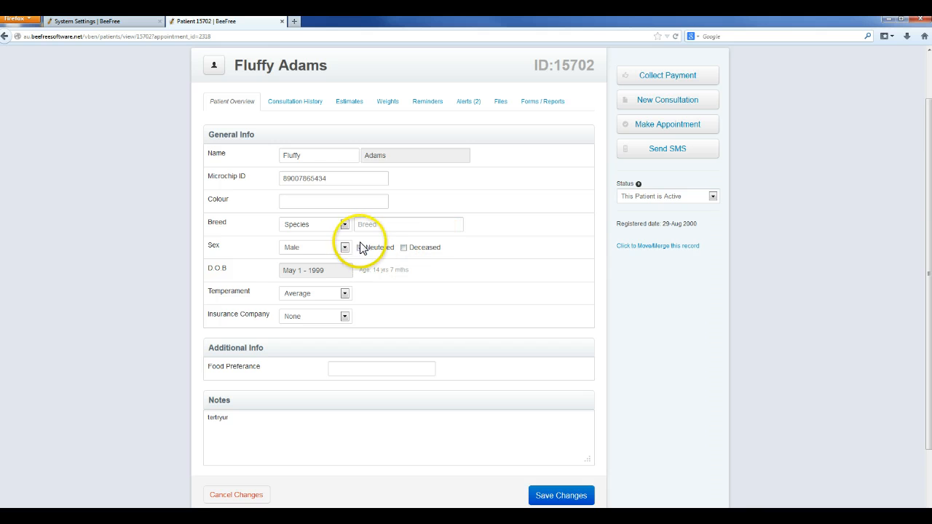
pyautogui.scroll(2, 363, 254)
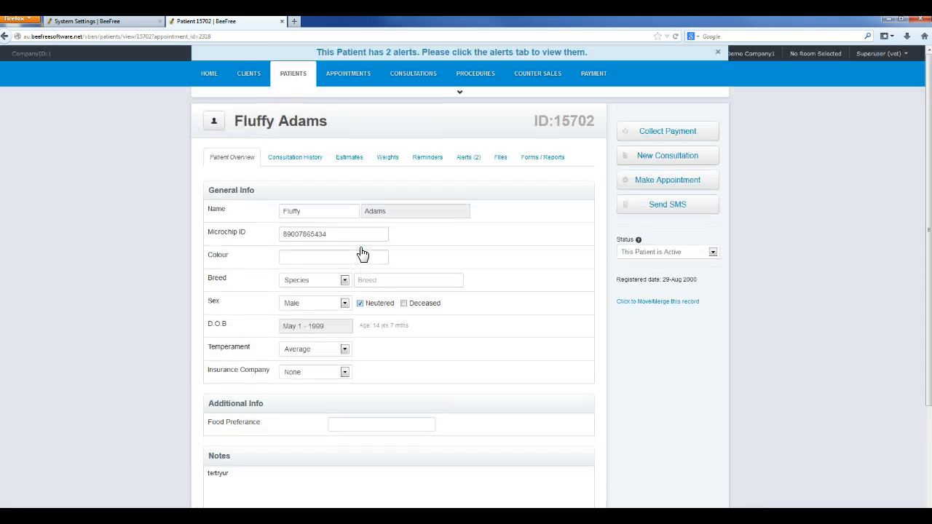
pyautogui.click(661, 162)
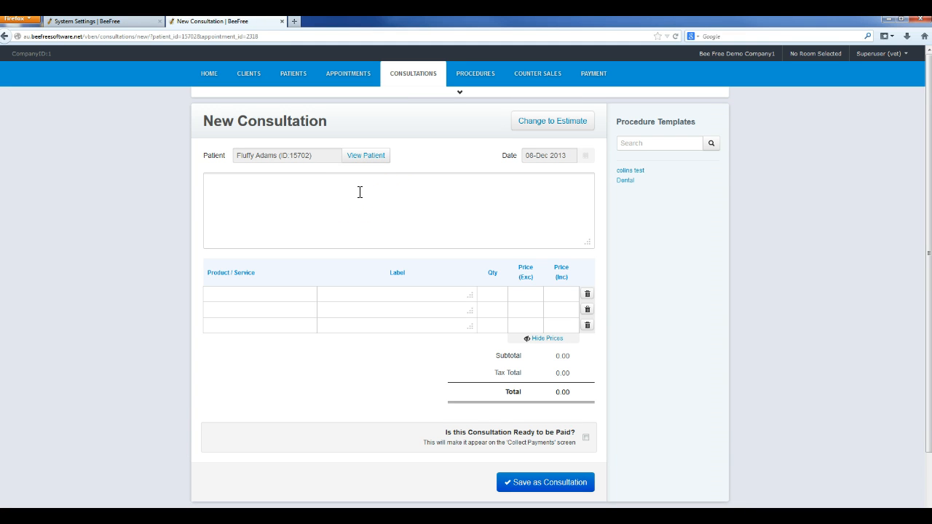
# Step: Write the consultation note checking appointment status and add aboistop citronella refill as a product line
pyautogui.click(341, 185)
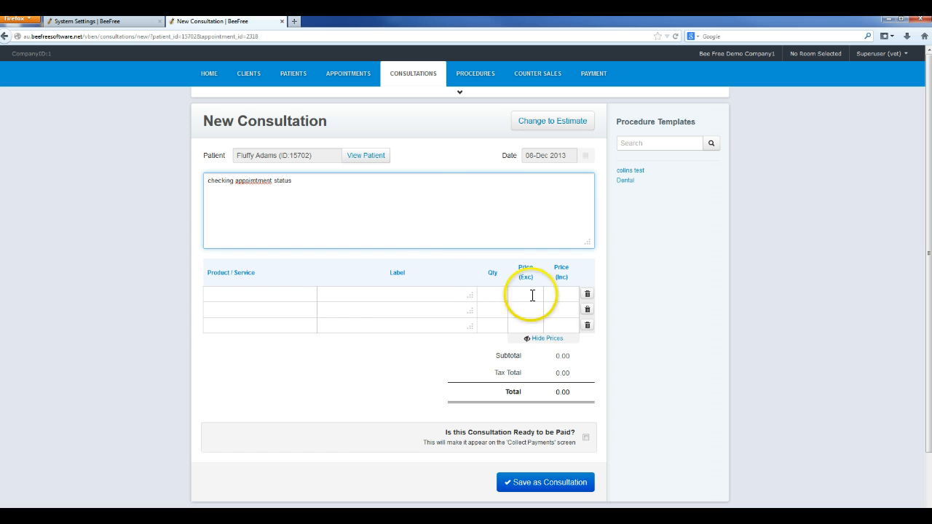
pyautogui.click(290, 294)
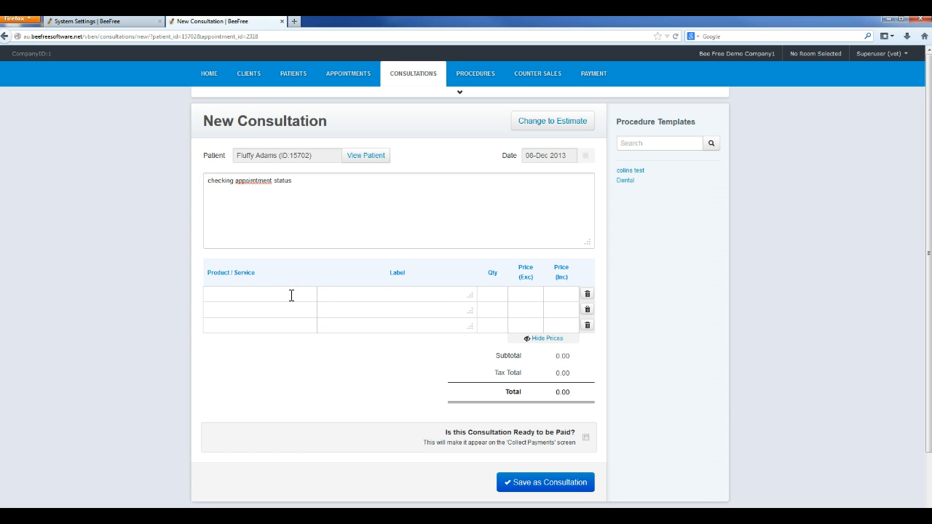
pyautogui.write('a')
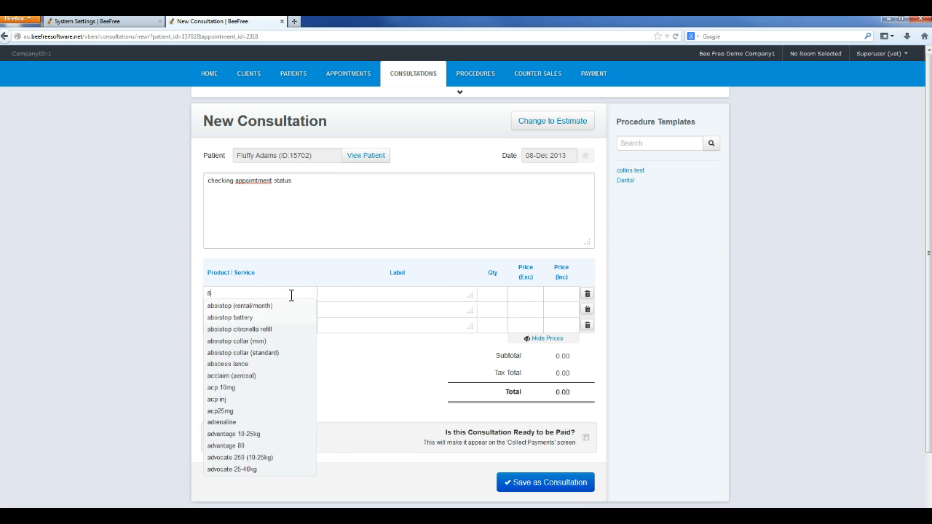
pyautogui.click(233, 327)
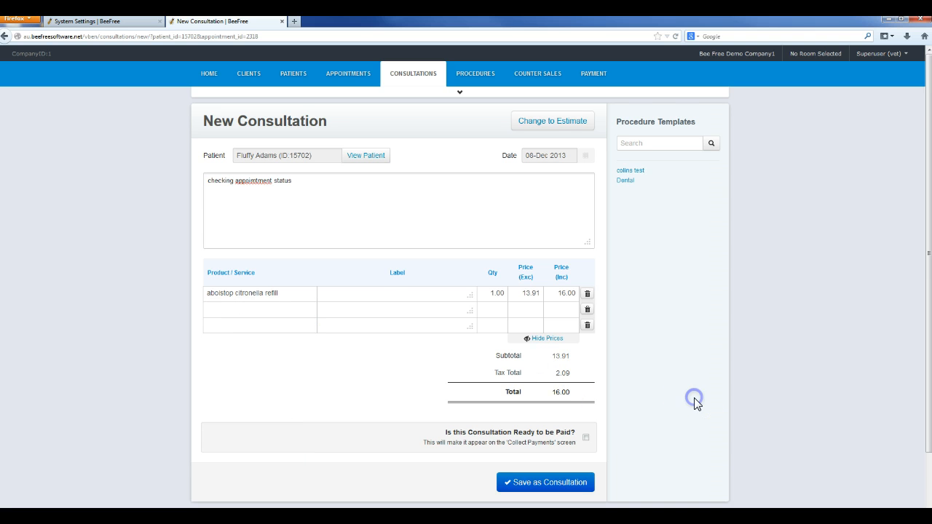
# Step: Mark the consultation as ready to be paid
pyautogui.scroll(-2, 694, 401)
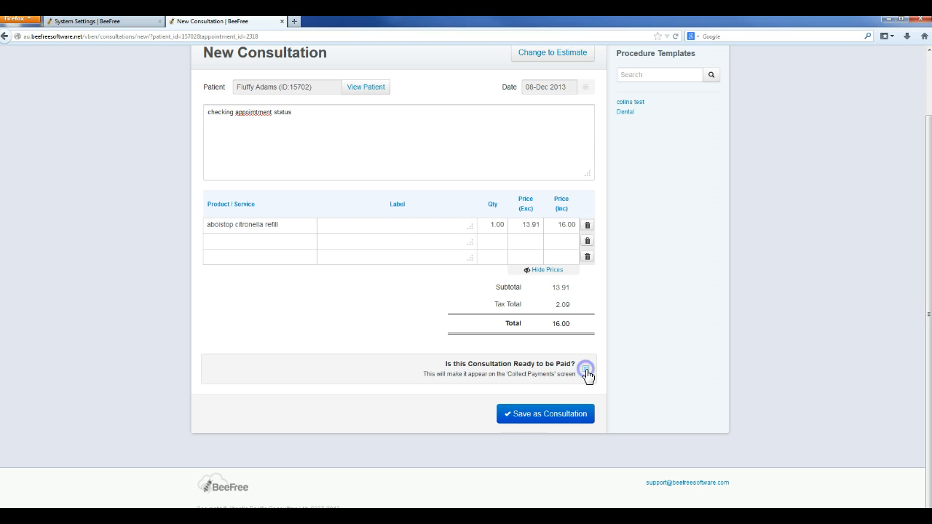
pyautogui.click(586, 370)
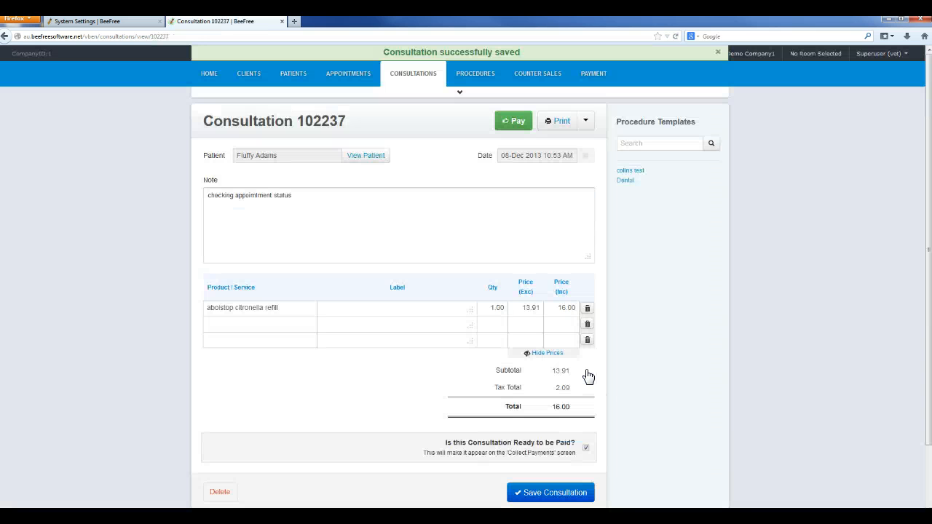
# Step: Return to the appointment calendar and inspect the status of the 08:20 appointment in Consult Room 3
pyautogui.click(368, 80)
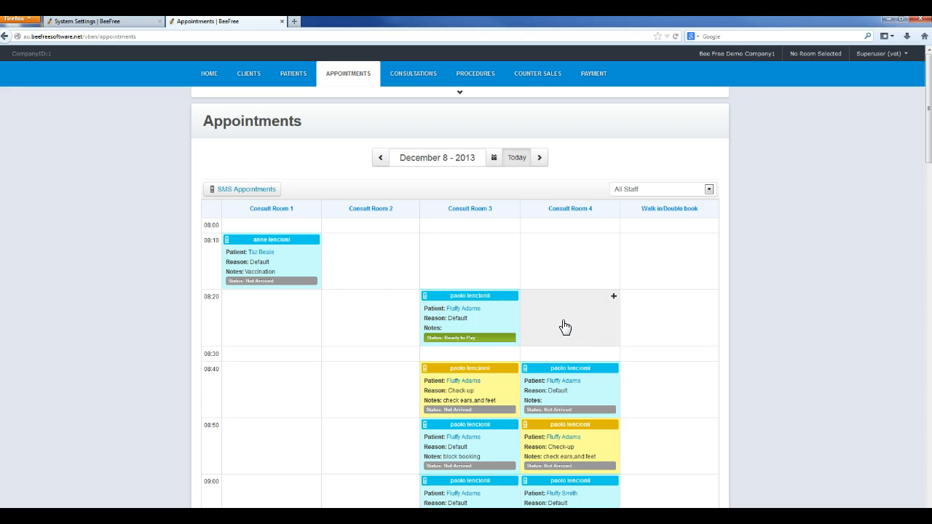
pyautogui.scroll(-1, 565, 327)
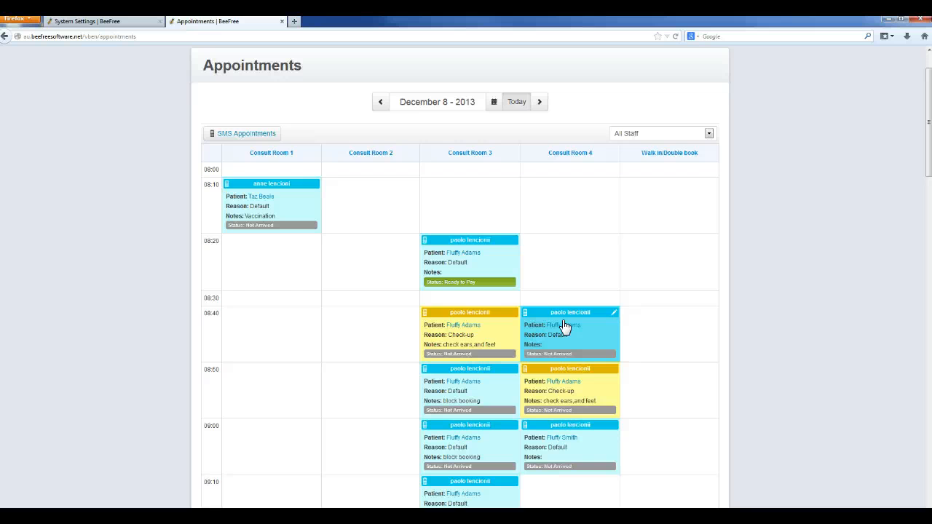
pyautogui.scroll(1, 565, 327)
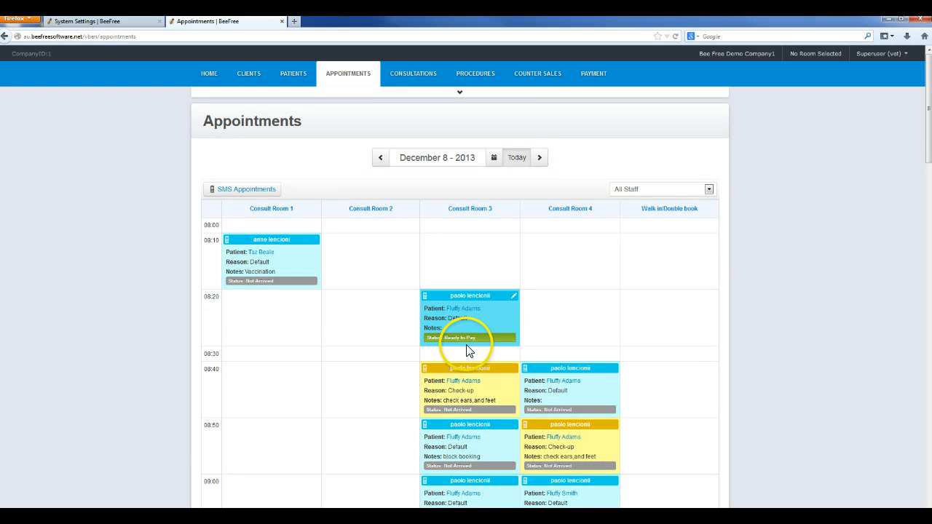
pyautogui.scroll(-1, 546, 364)
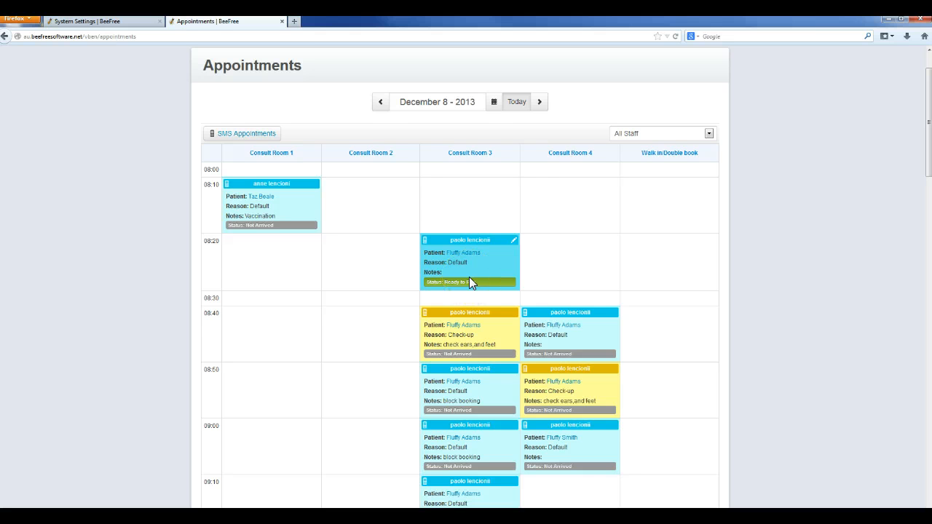
pyautogui.scroll(1, 470, 277)
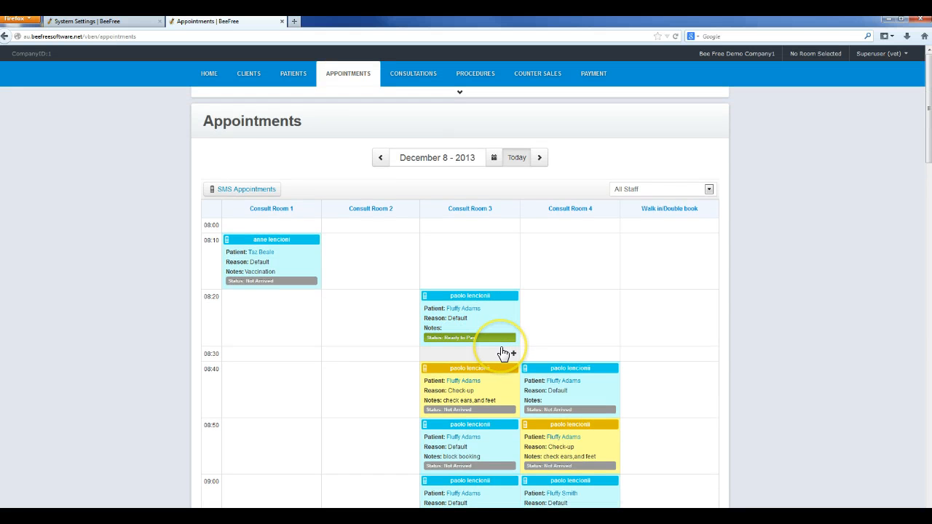
# Step: Review the consultations ready to pay and the client's outstanding invoices reached from the 08:20 appointment's patient record
pyautogui.click(594, 77)
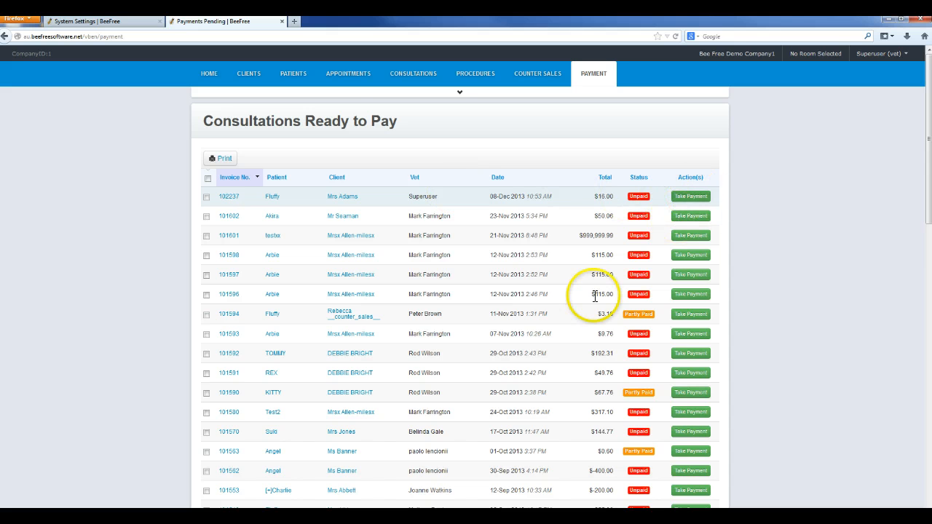
pyautogui.click(356, 77)
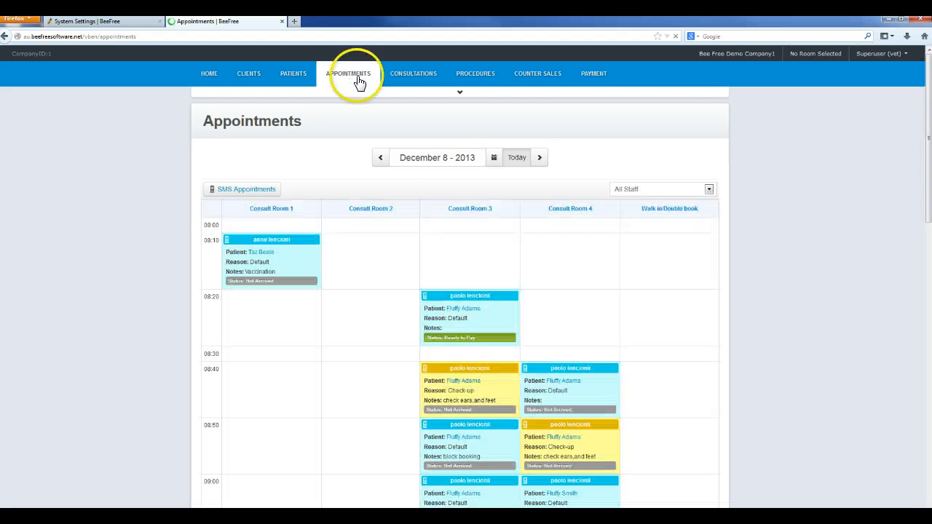
pyautogui.click(465, 309)
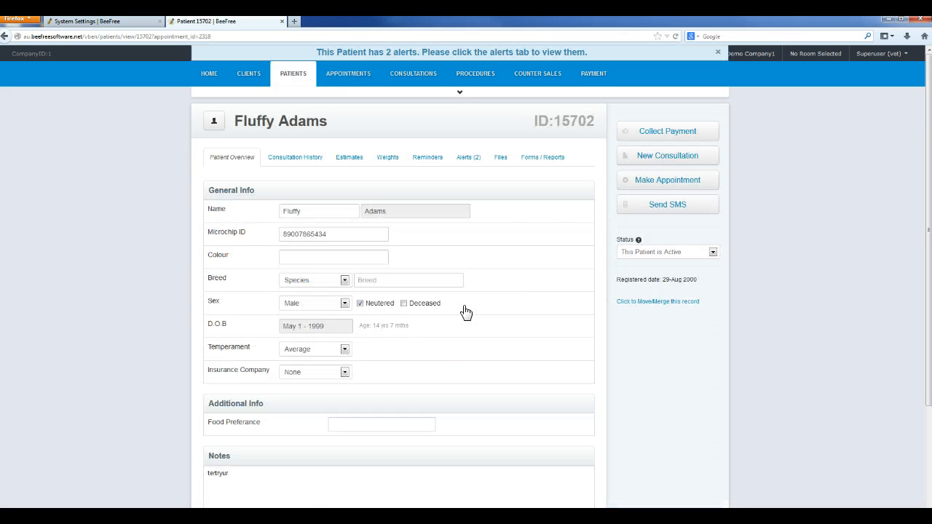
pyautogui.click(658, 135)
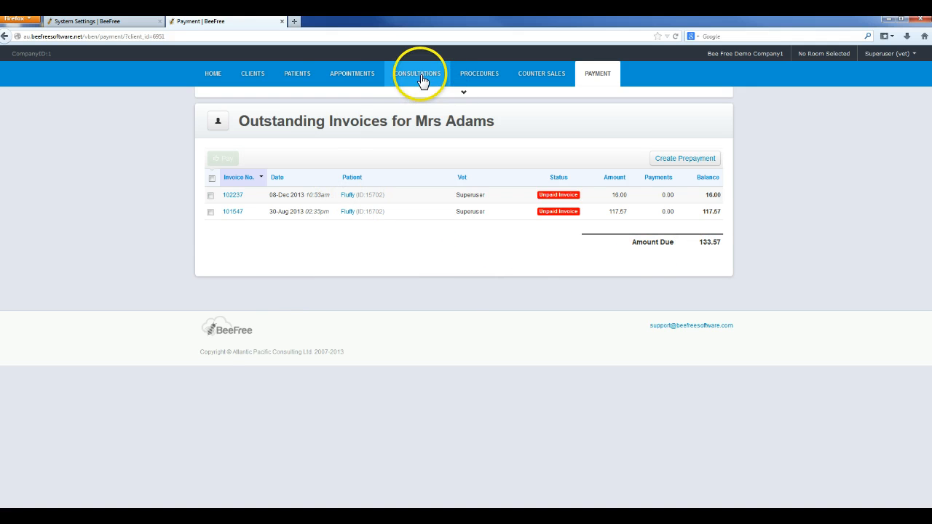
pyautogui.click(352, 76)
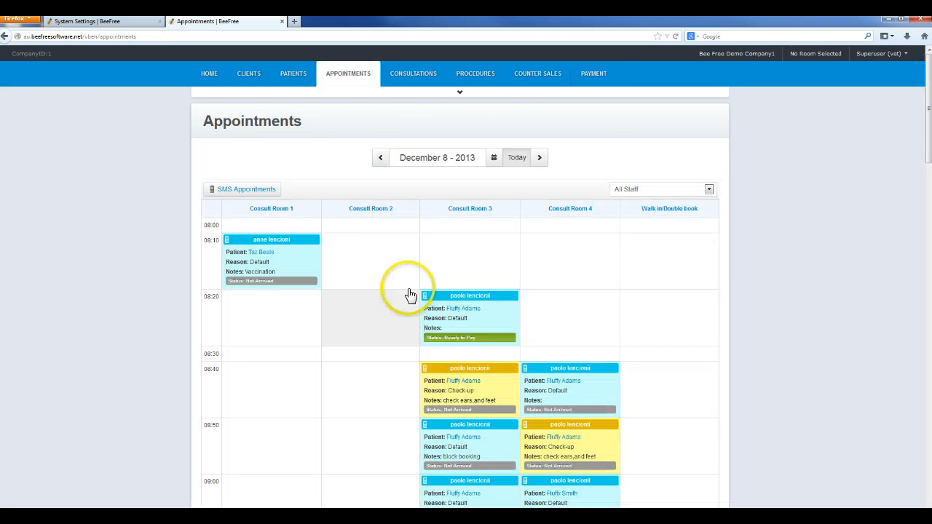
# Step: Mark the 08:40 Check-up appointment in Consult Room 3 as arrived
pyautogui.scroll(-1, 408, 306)
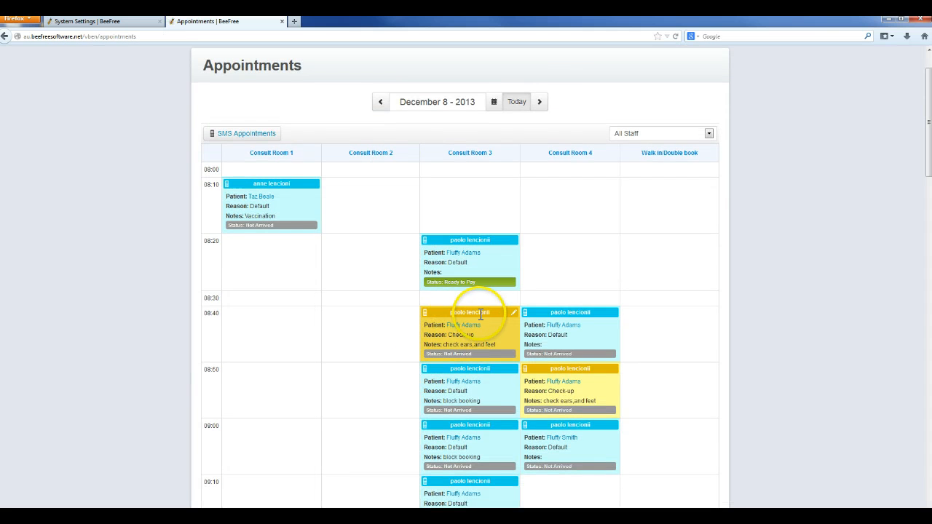
pyautogui.moveTo(444, 345); pyautogui.dragTo(493, 344)
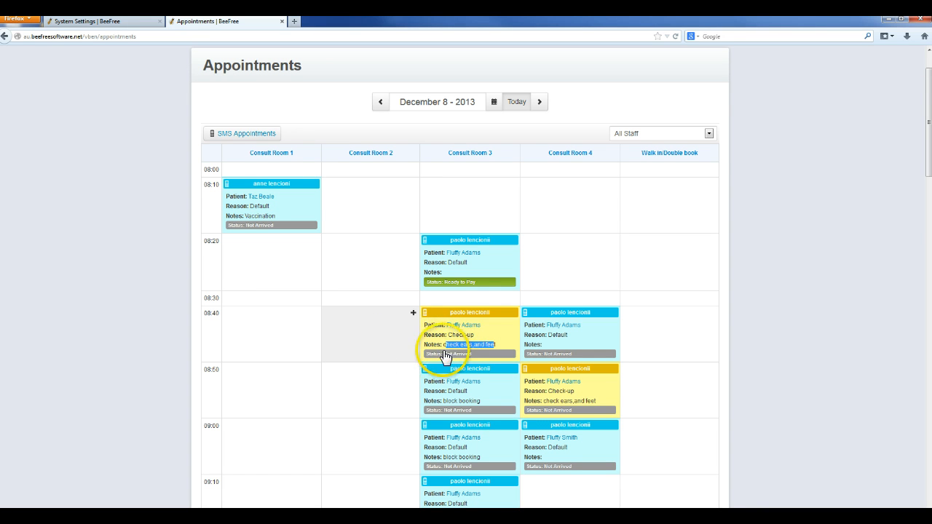
pyautogui.click(457, 354)
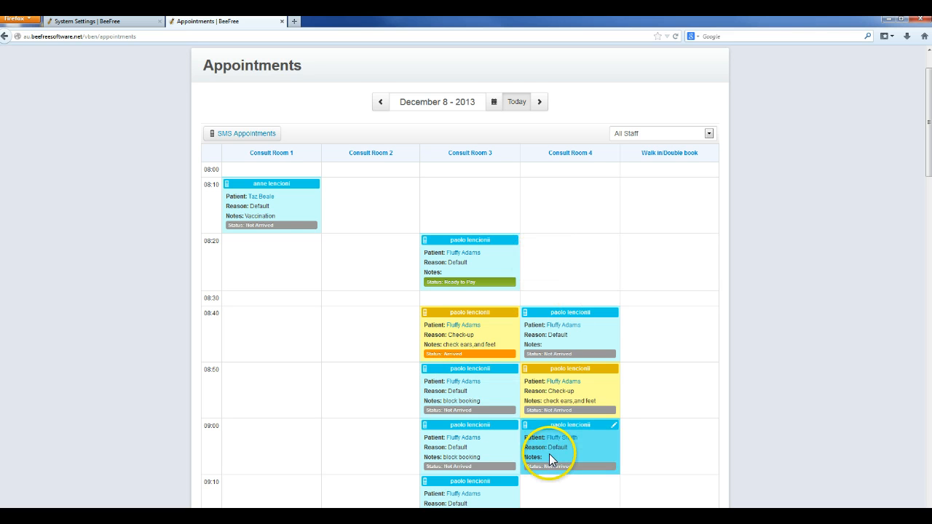
# Step: Open the 08:40 appointment's patient and start a new consultation from the patient record
pyautogui.click(467, 328)
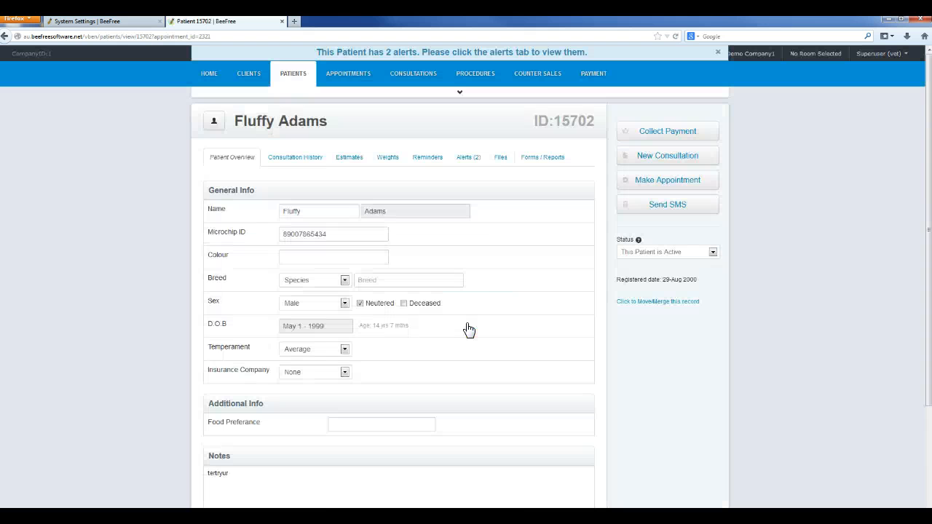
pyautogui.click(664, 162)
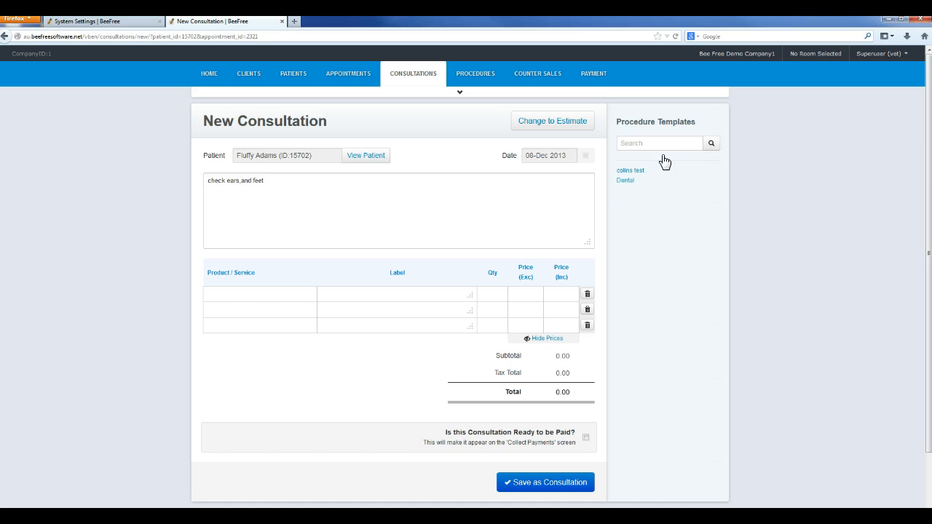
# Step: Add the line 'sore foot' below the existing consultation note
pyautogui.moveTo(270, 181); pyautogui.dragTo(201, 180)
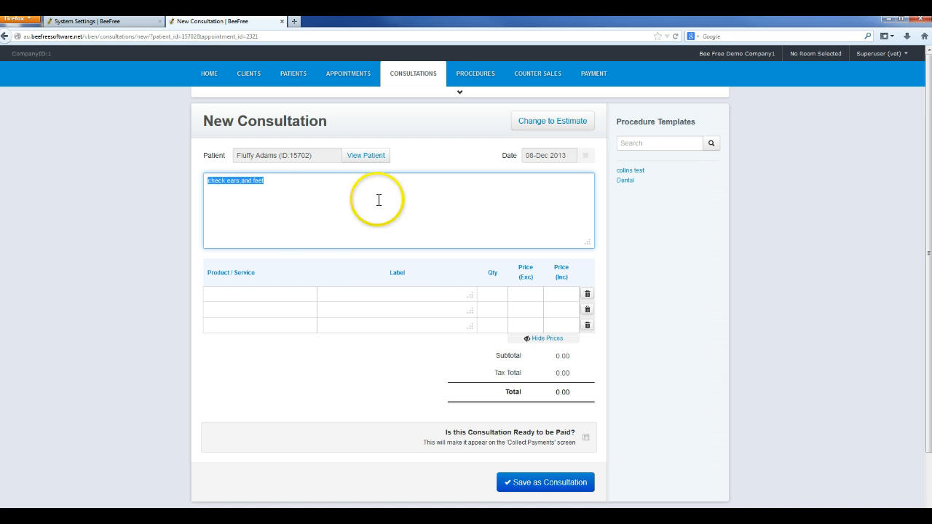
pyautogui.click(292, 186)
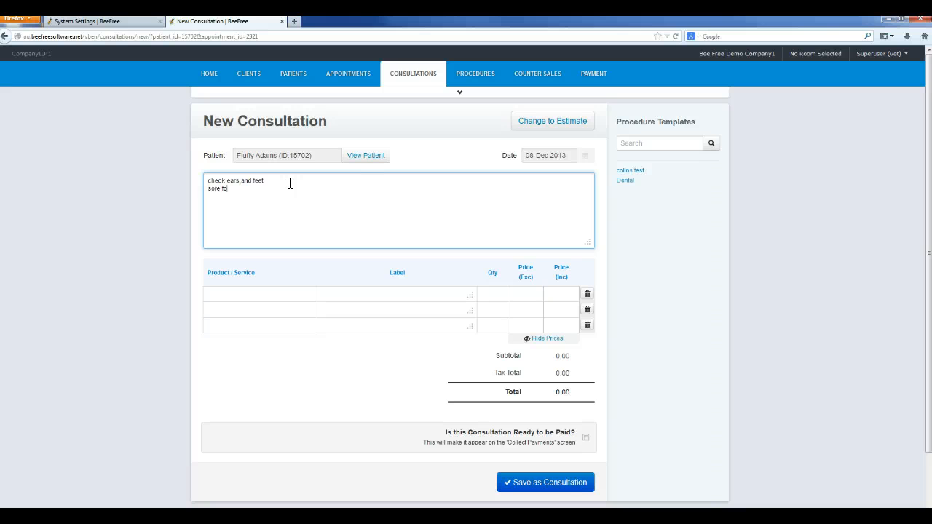
pyautogui.press('BackSpace')
# Step: Add consult as a product line and save the consultation marked as ready to be paid
pyautogui.click(293, 292)
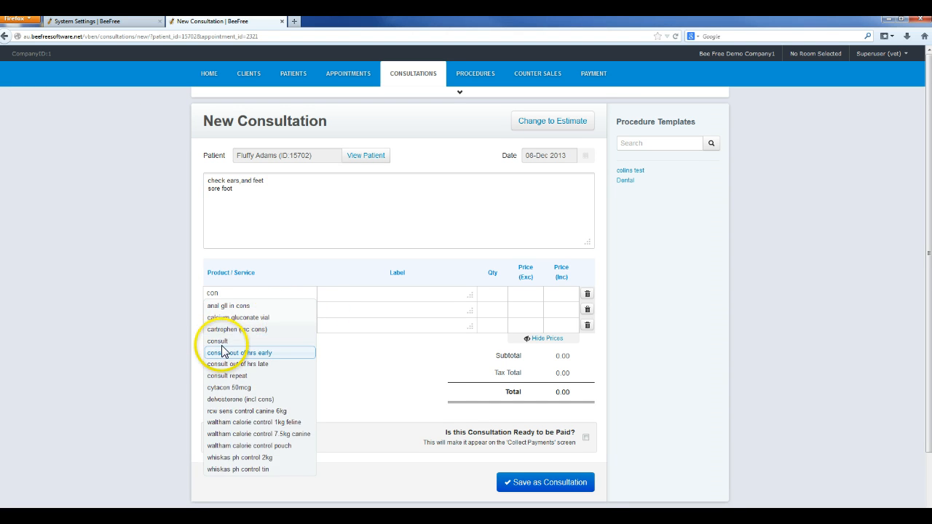
pyautogui.click(221, 342)
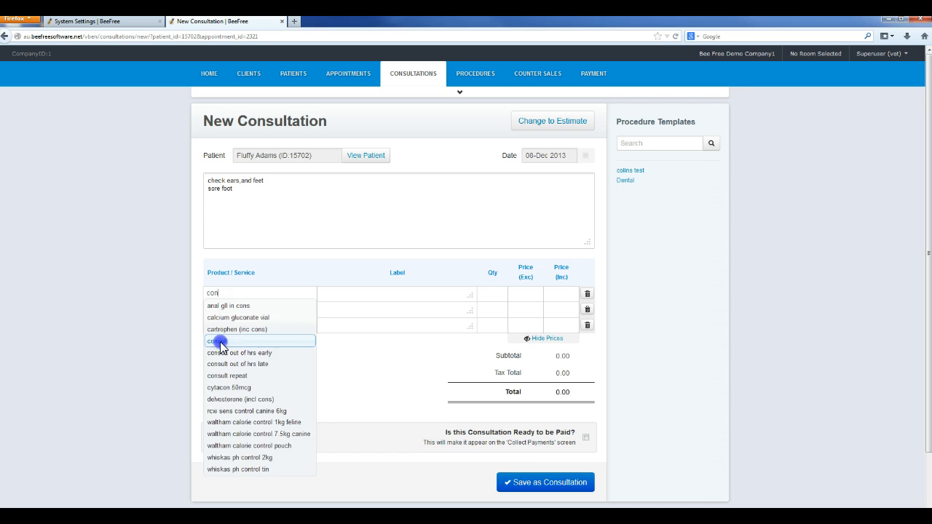
pyautogui.click(586, 437)
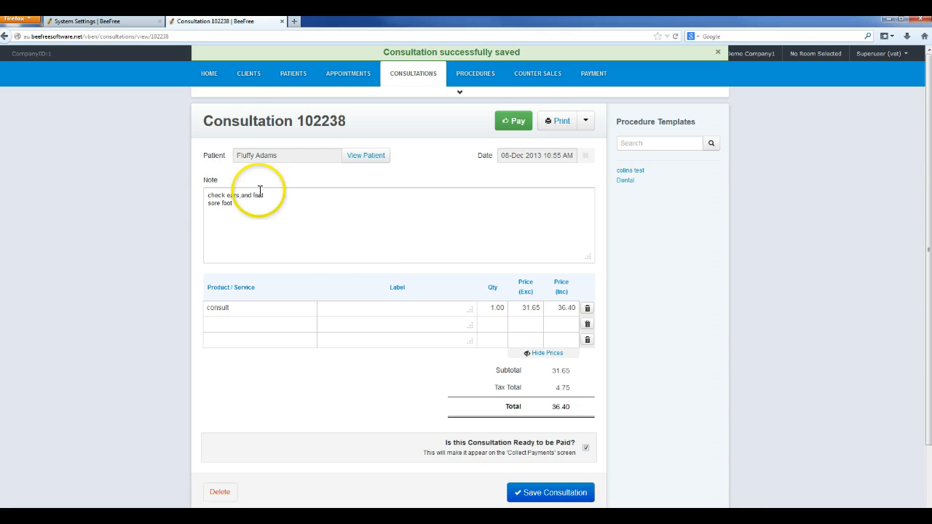
pyautogui.moveTo(206, 196); pyautogui.dragTo(237, 203)
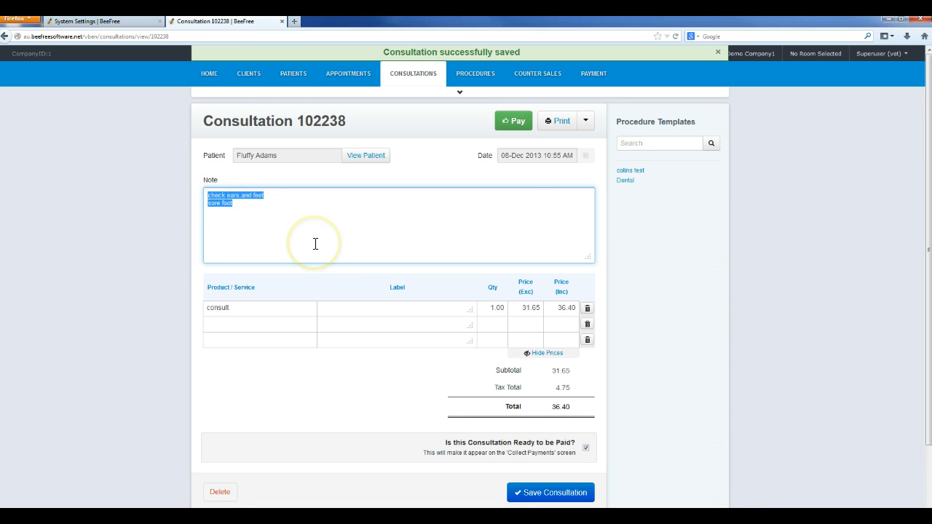